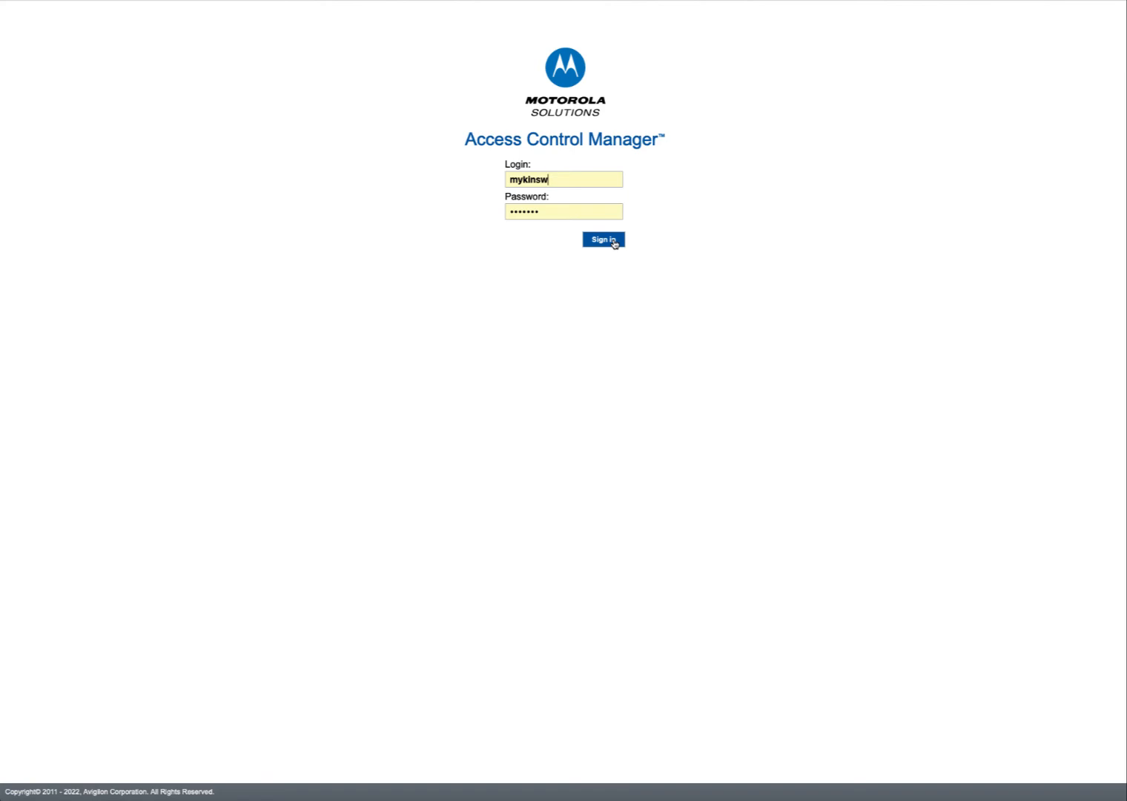
# - Sign in to Access Control Manager and go to the Identity Search page
pyautogui.click(604, 239)
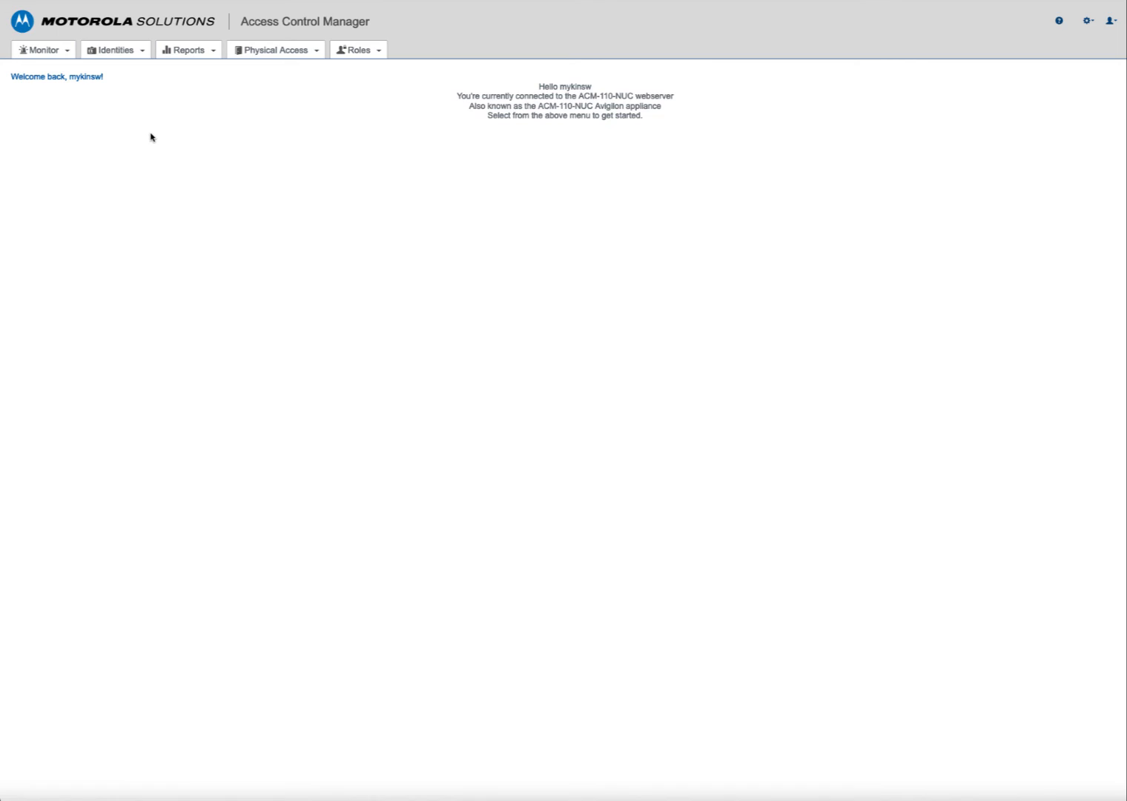
pyautogui.moveTo(115, 54)
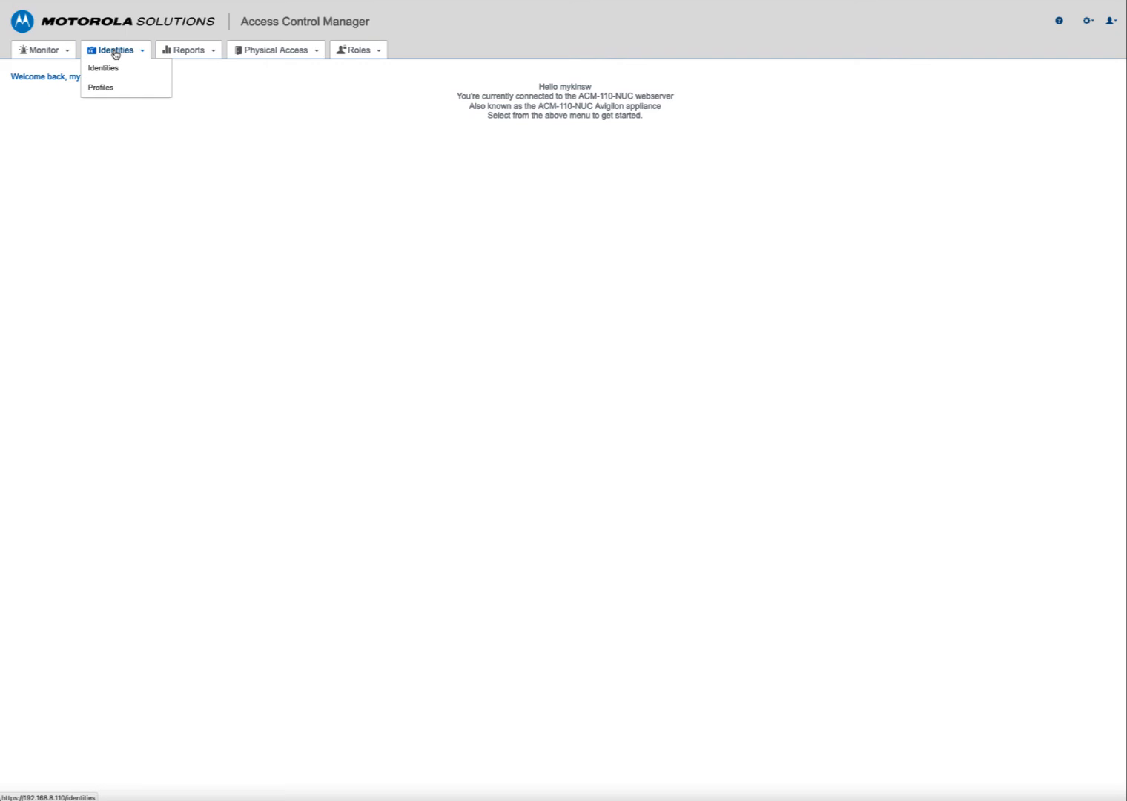
pyautogui.click(116, 50)
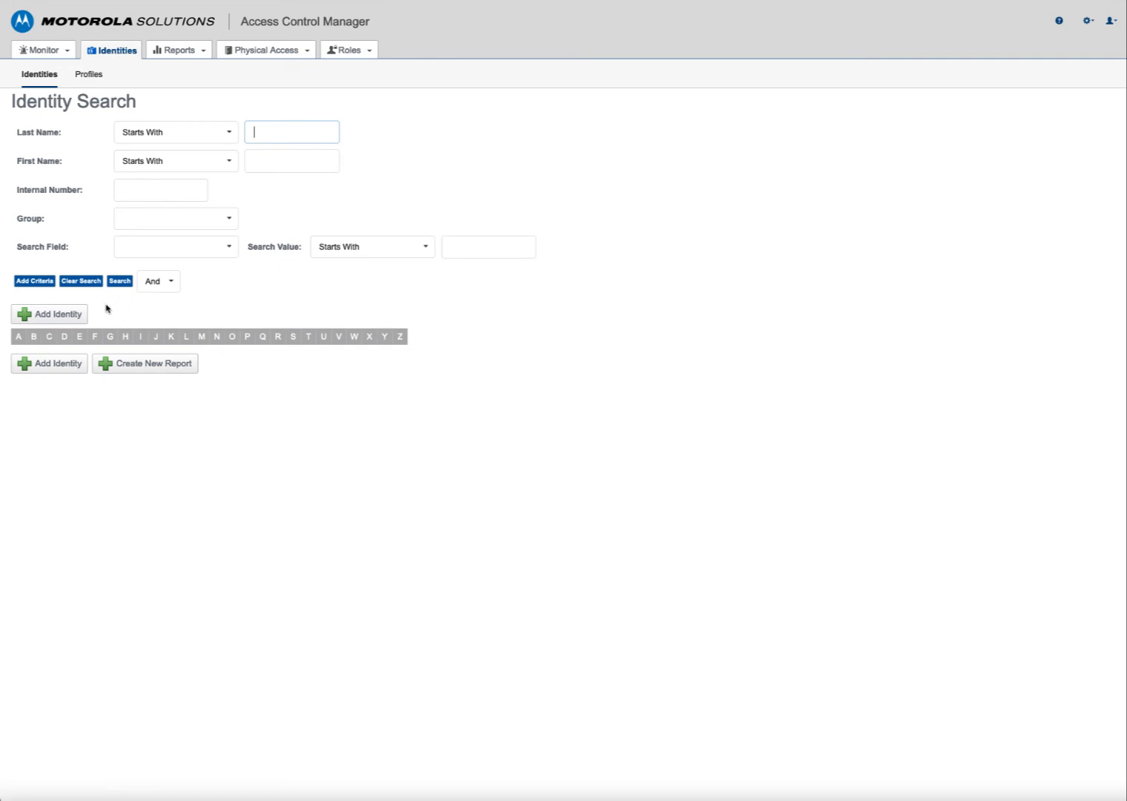
# - Start a new identity and enter the person's last and first name
pyautogui.click(51, 316)
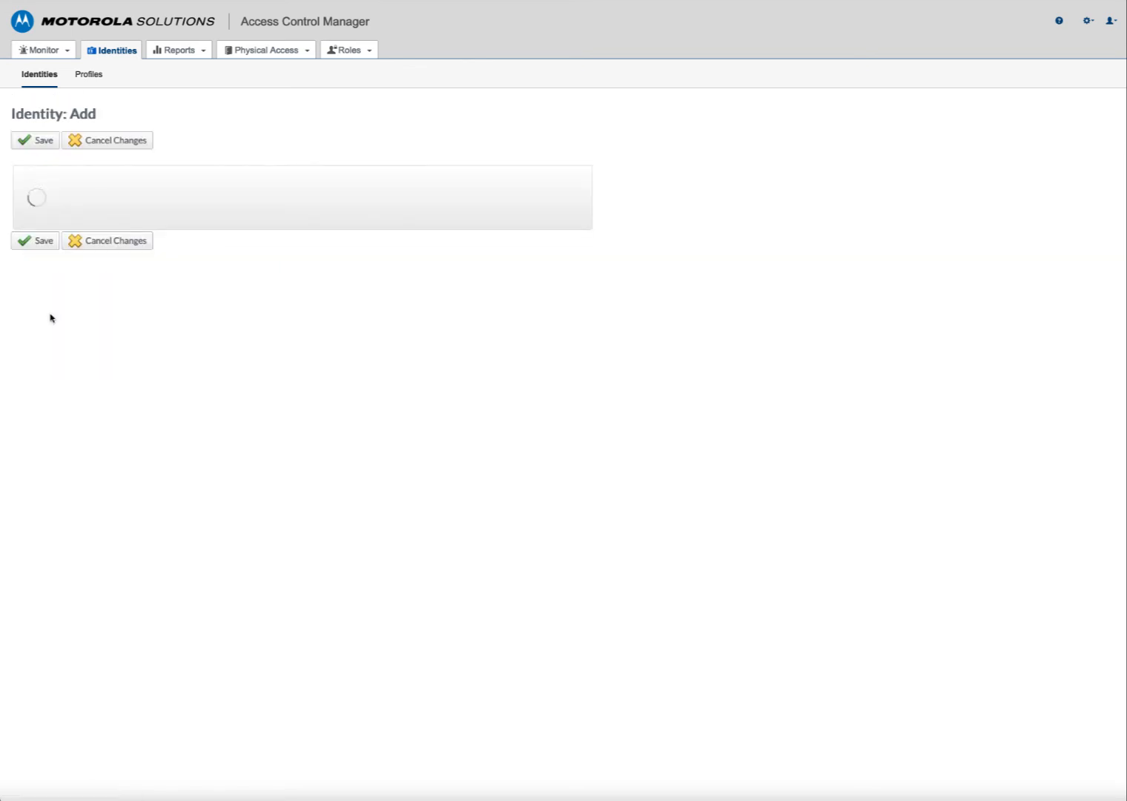
pyautogui.click(172, 239)
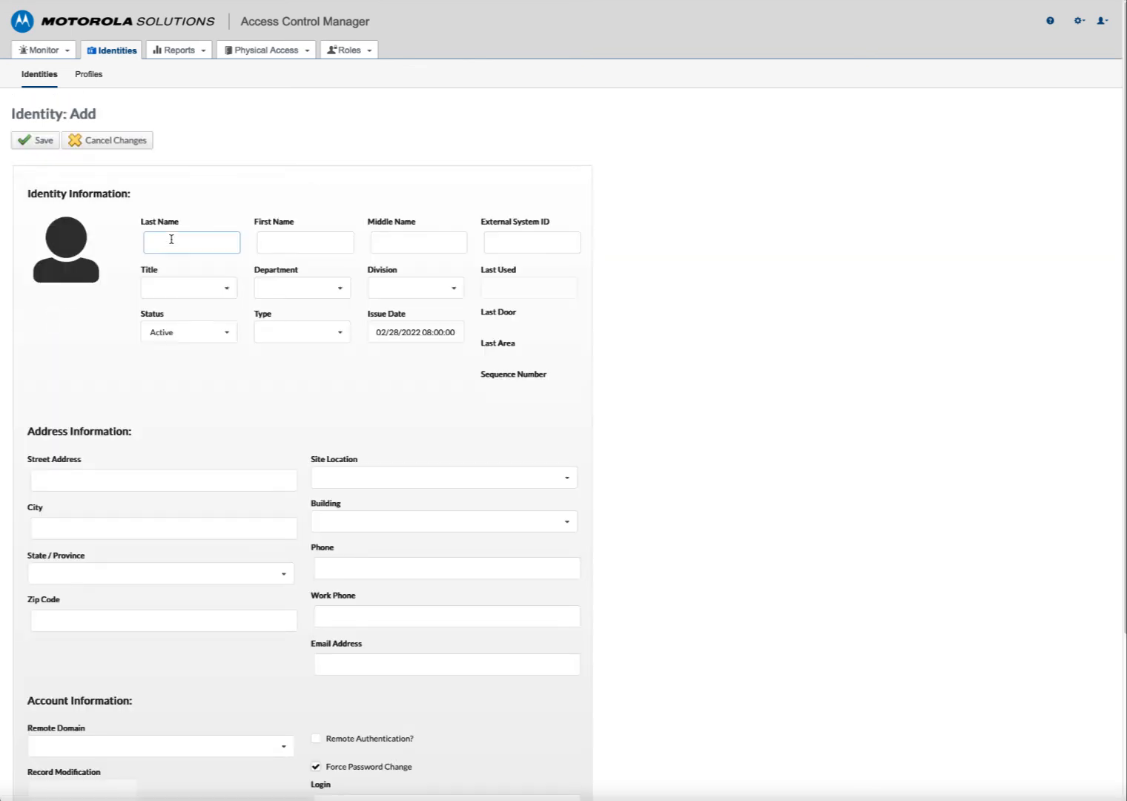
pyautogui.click(278, 240)
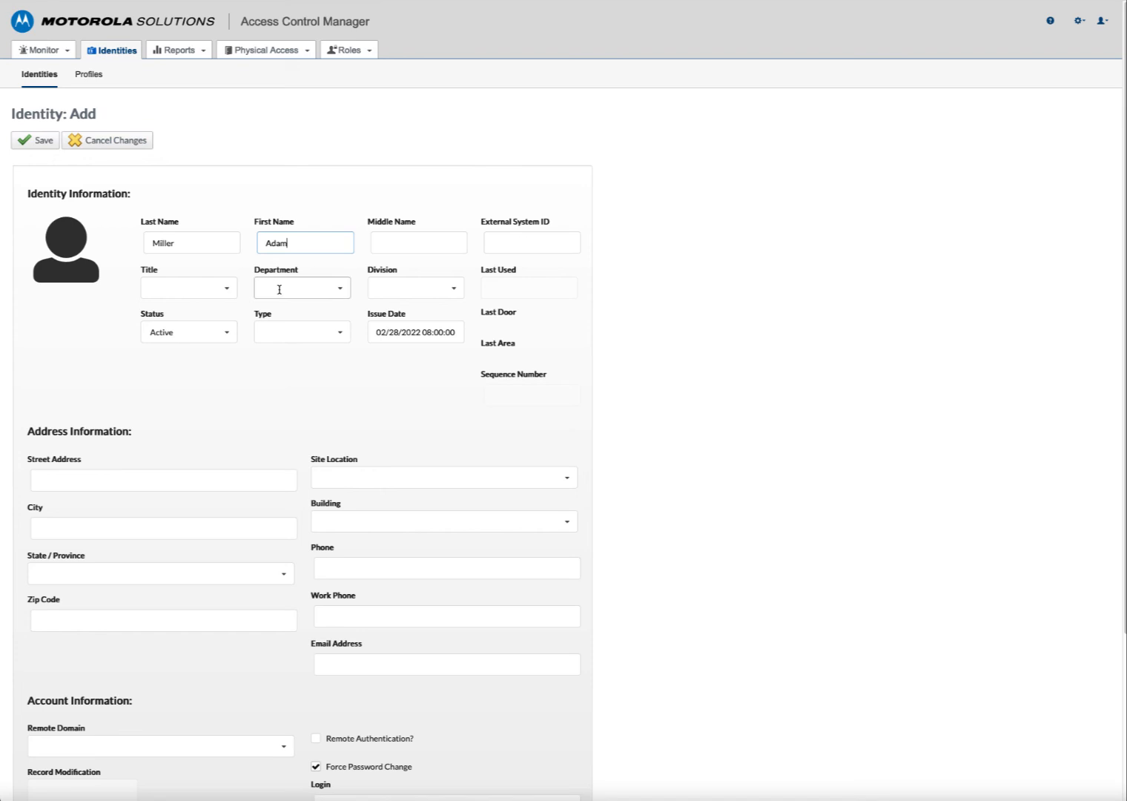
# - Set the title to Contractor and the division to Commercial Products, then save the identity
pyautogui.click(231, 291)
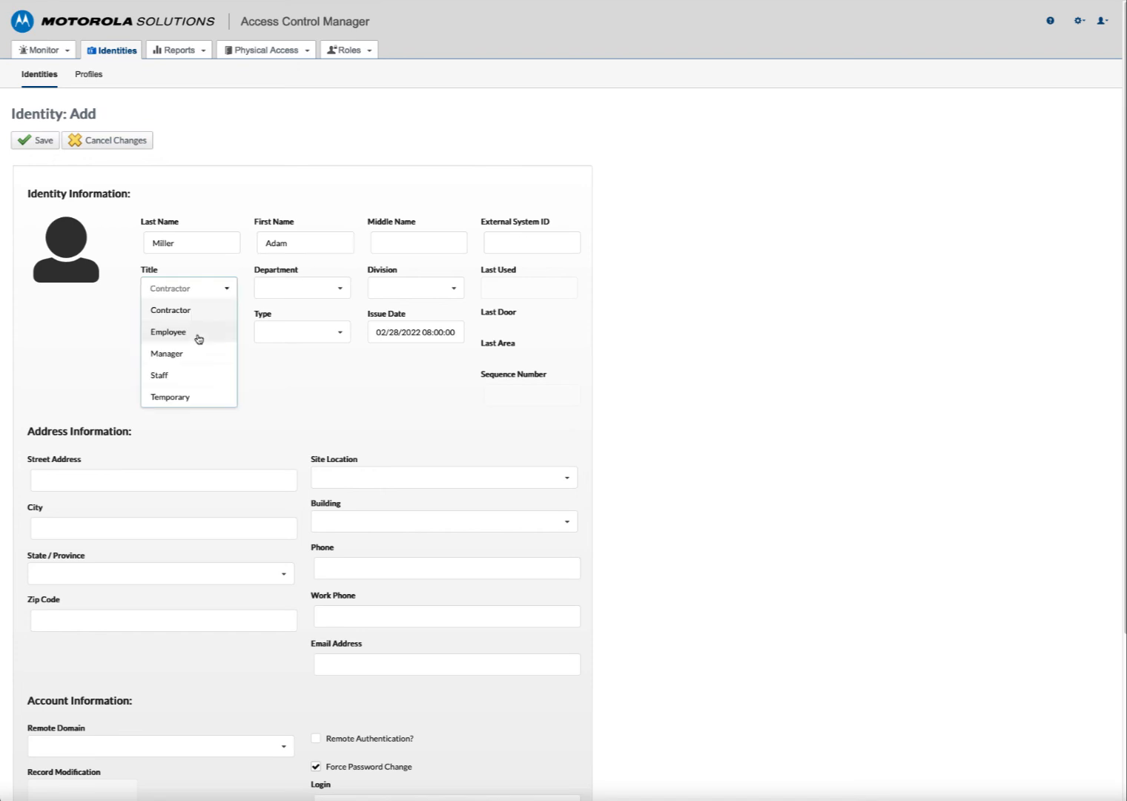
pyautogui.click(343, 291)
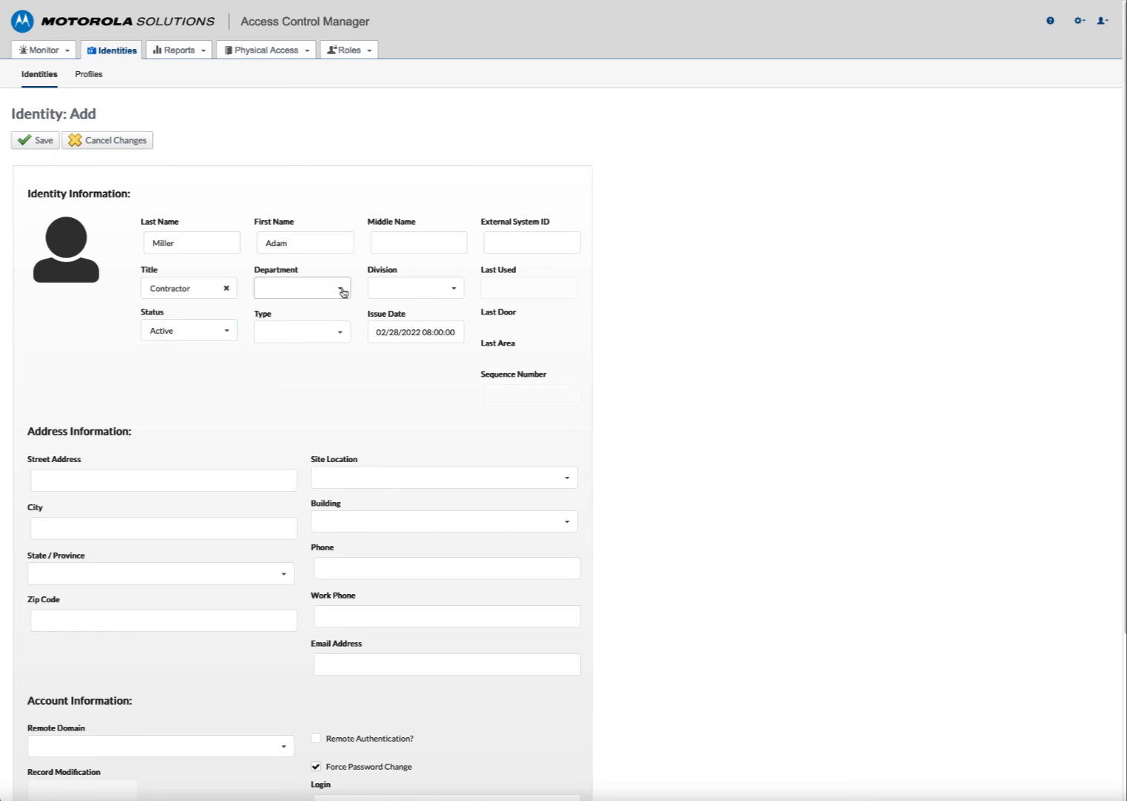
pyautogui.click(409, 287)
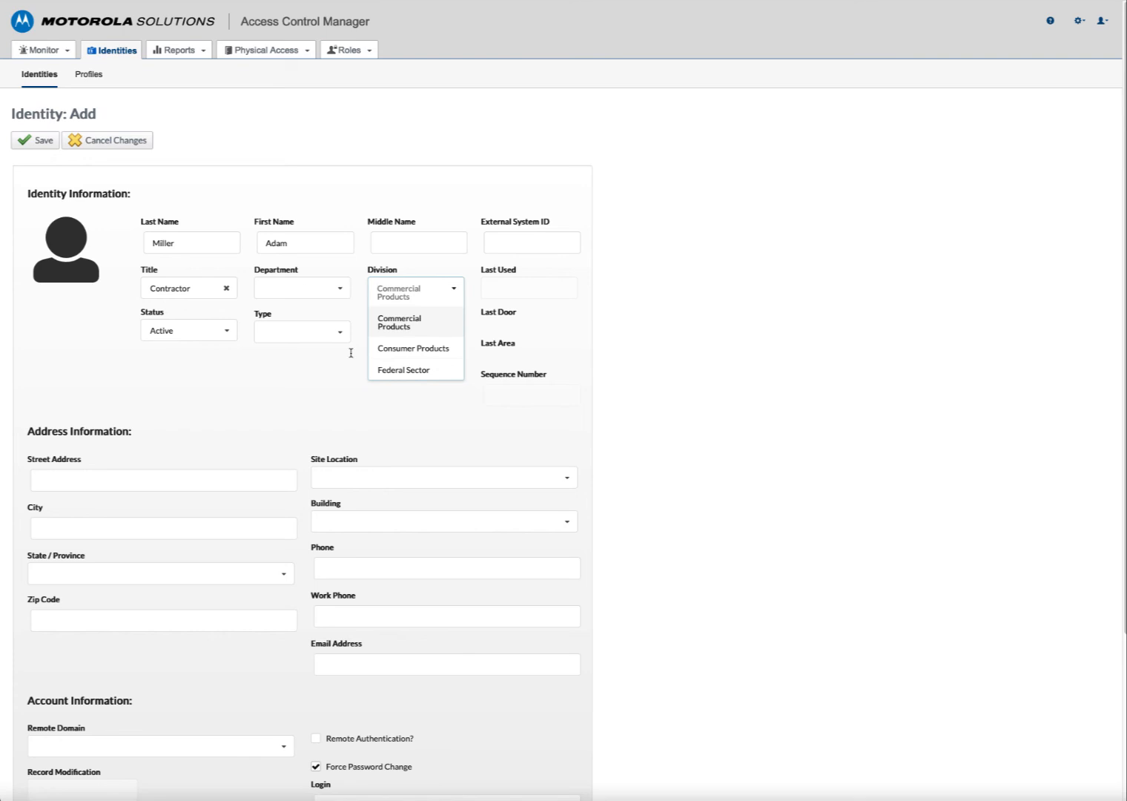
pyautogui.click(208, 361)
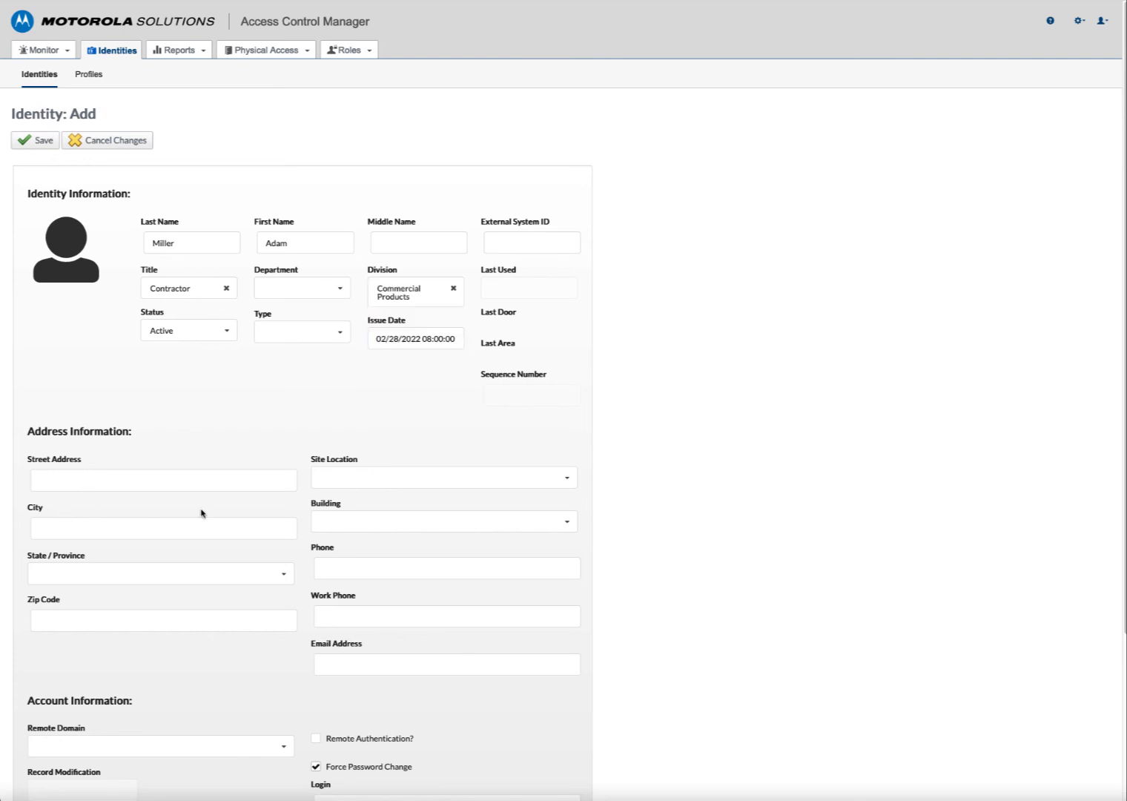
pyautogui.scroll(-1, 201, 510)
pyautogui.scroll(-2, 201, 509)
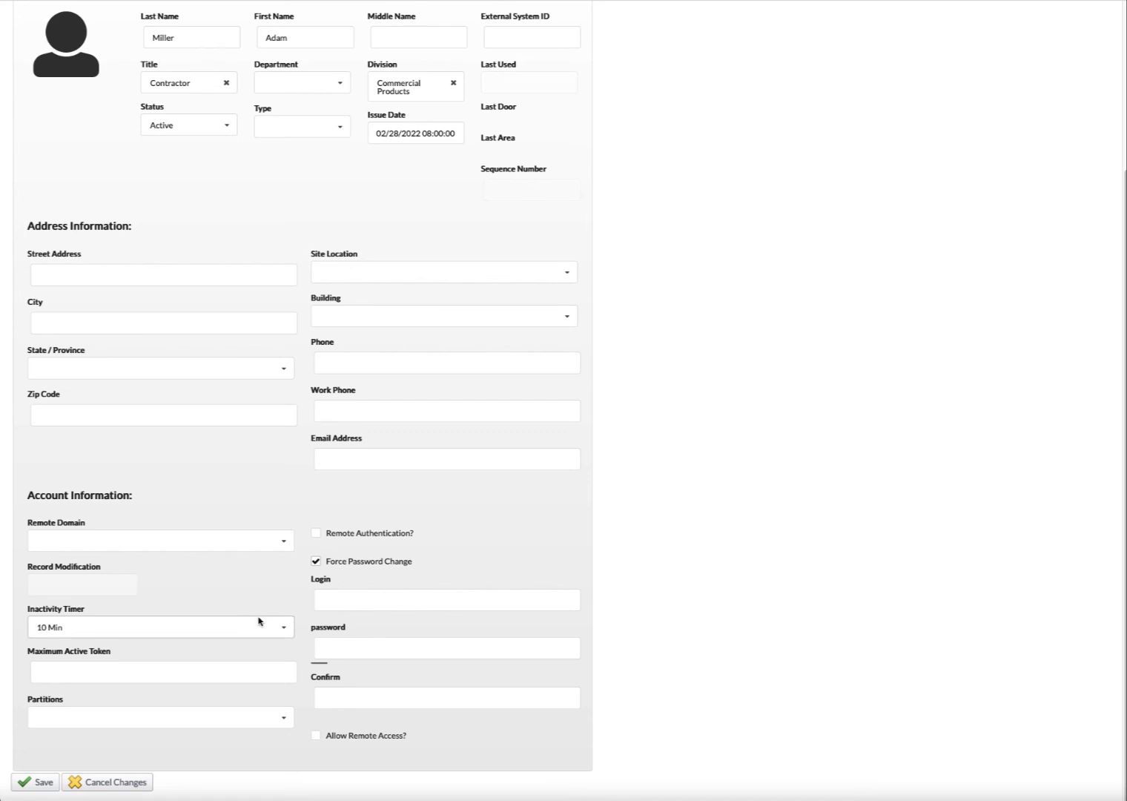
pyautogui.click(347, 602)
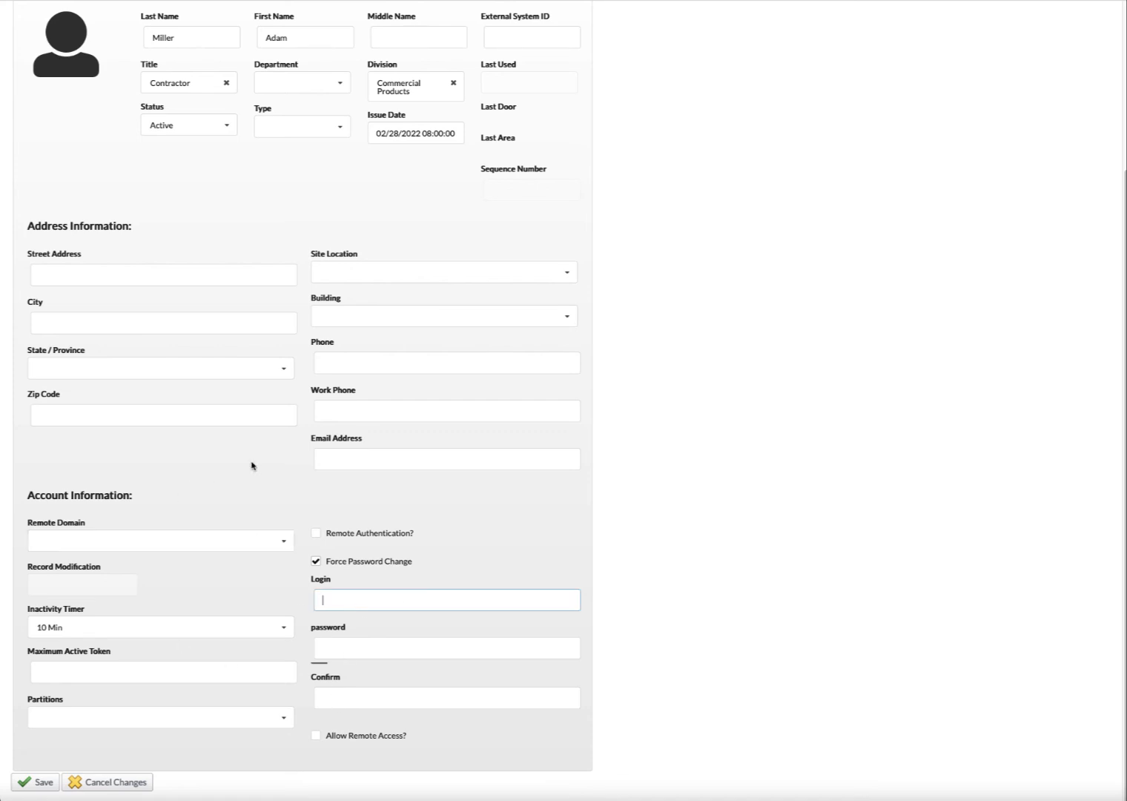
pyautogui.scroll(3, 256, 404)
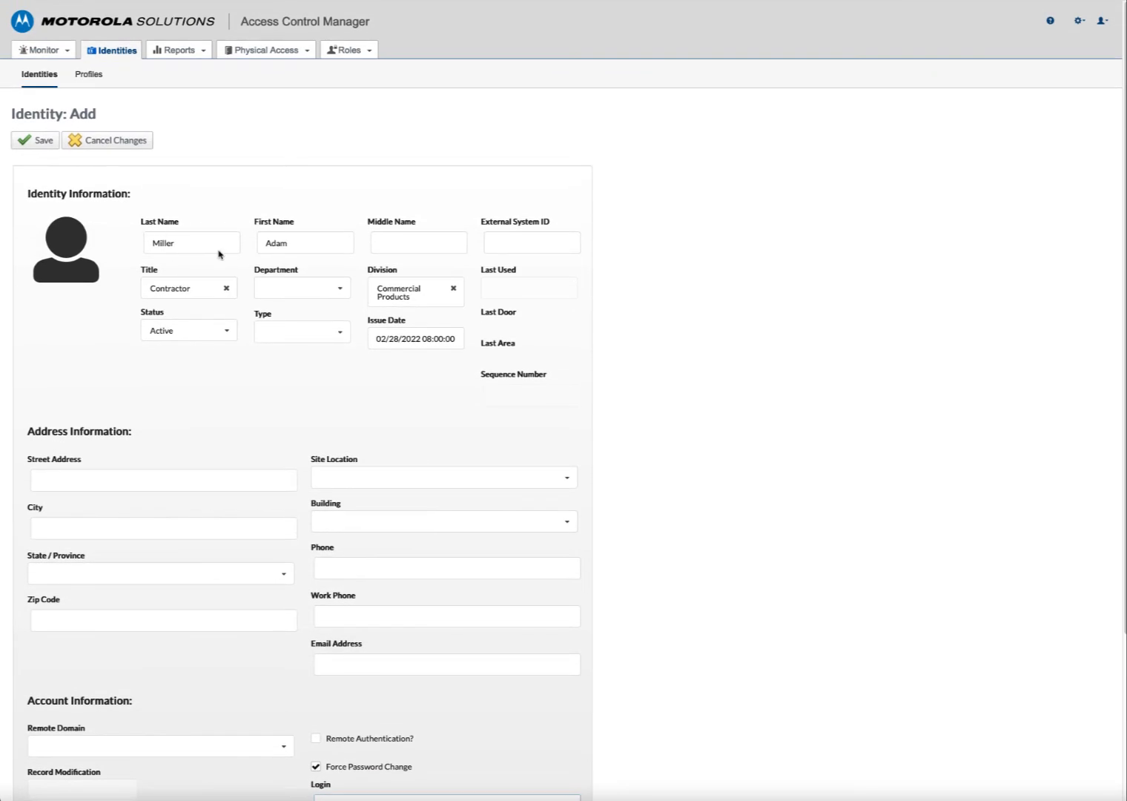
pyautogui.click(420, 293)
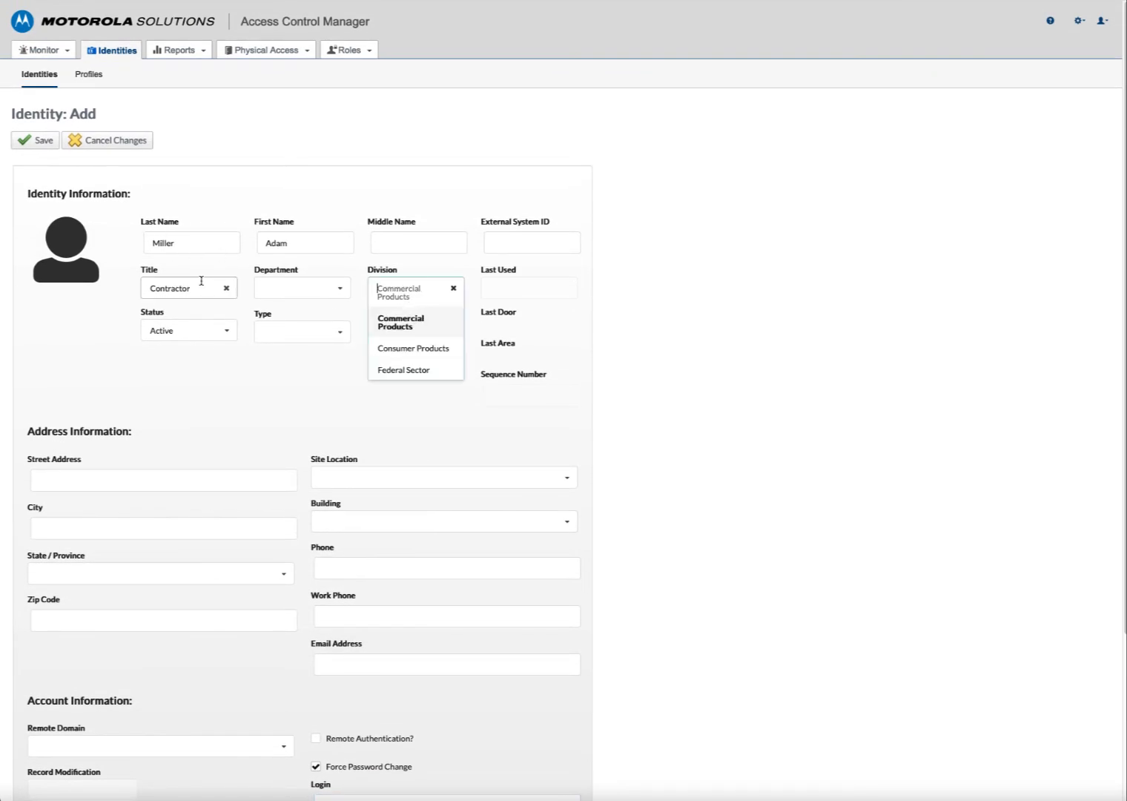
pyautogui.click(30, 145)
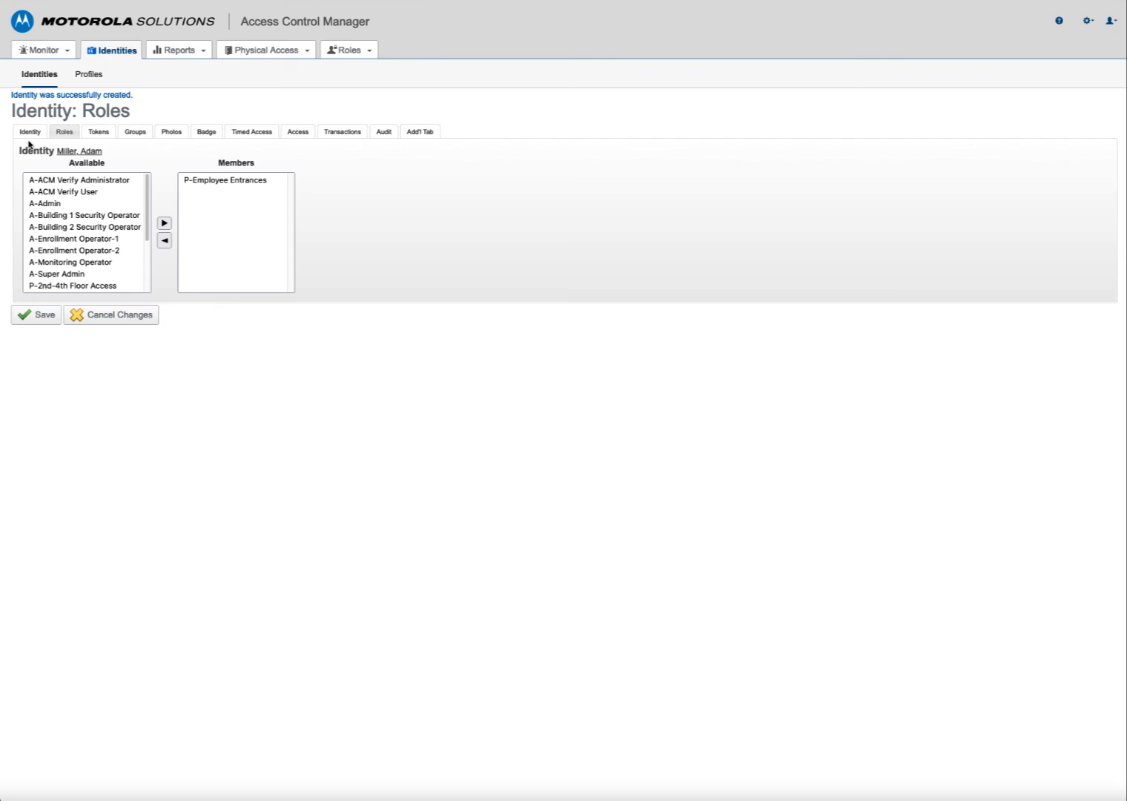
# - Move P-Sat-Sun Employee Access and P-2nd-4th Floor Access into the identity's roles and save
pyautogui.scroll(-1, 123, 275)
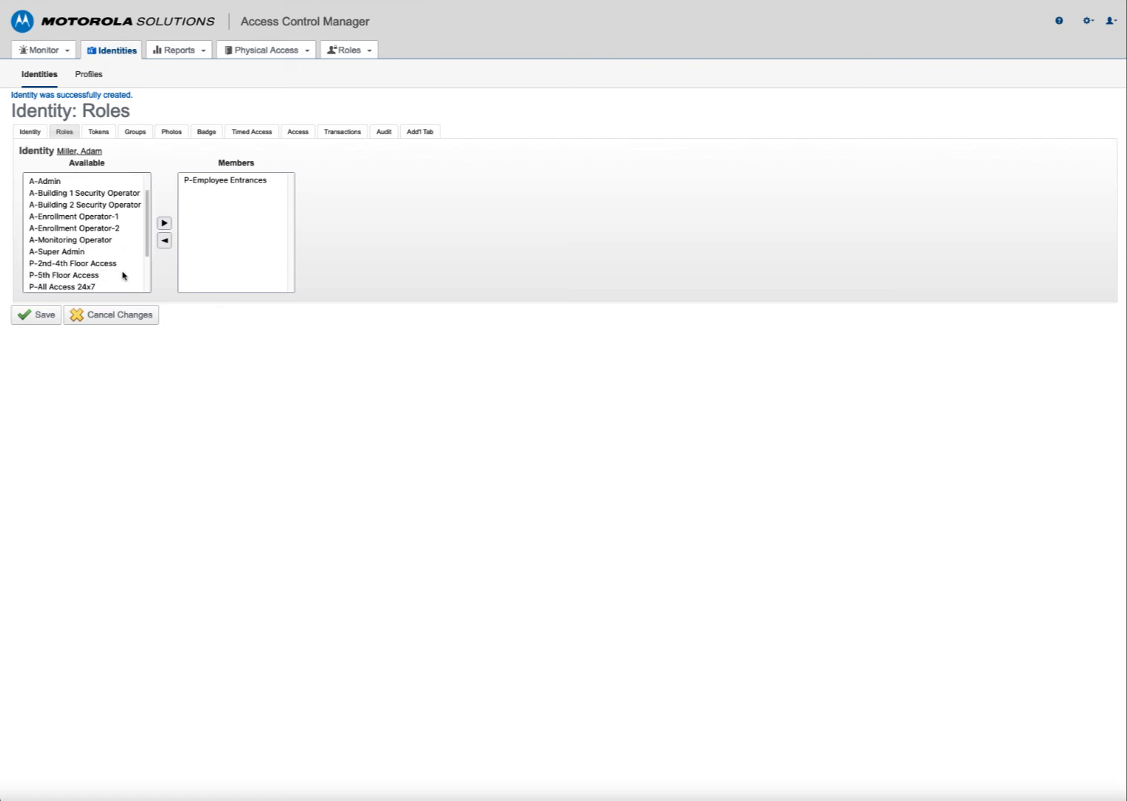
pyautogui.scroll(-3, 123, 275)
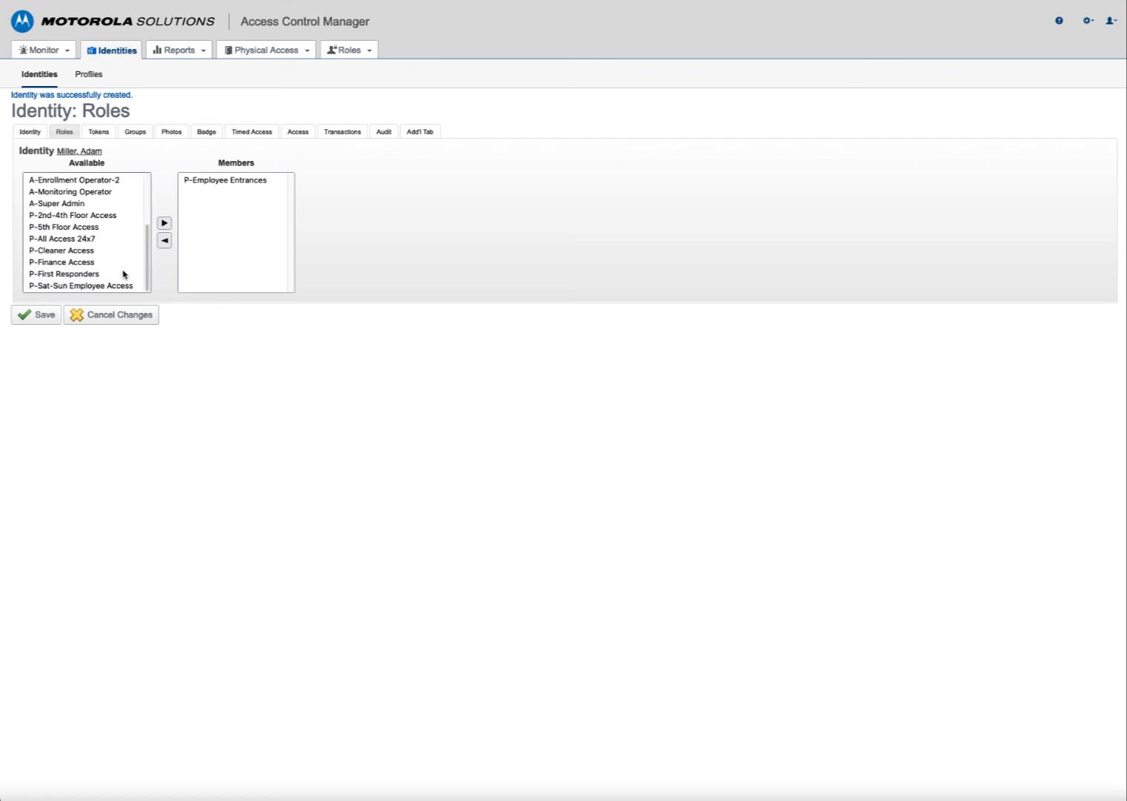
pyautogui.click(82, 286)
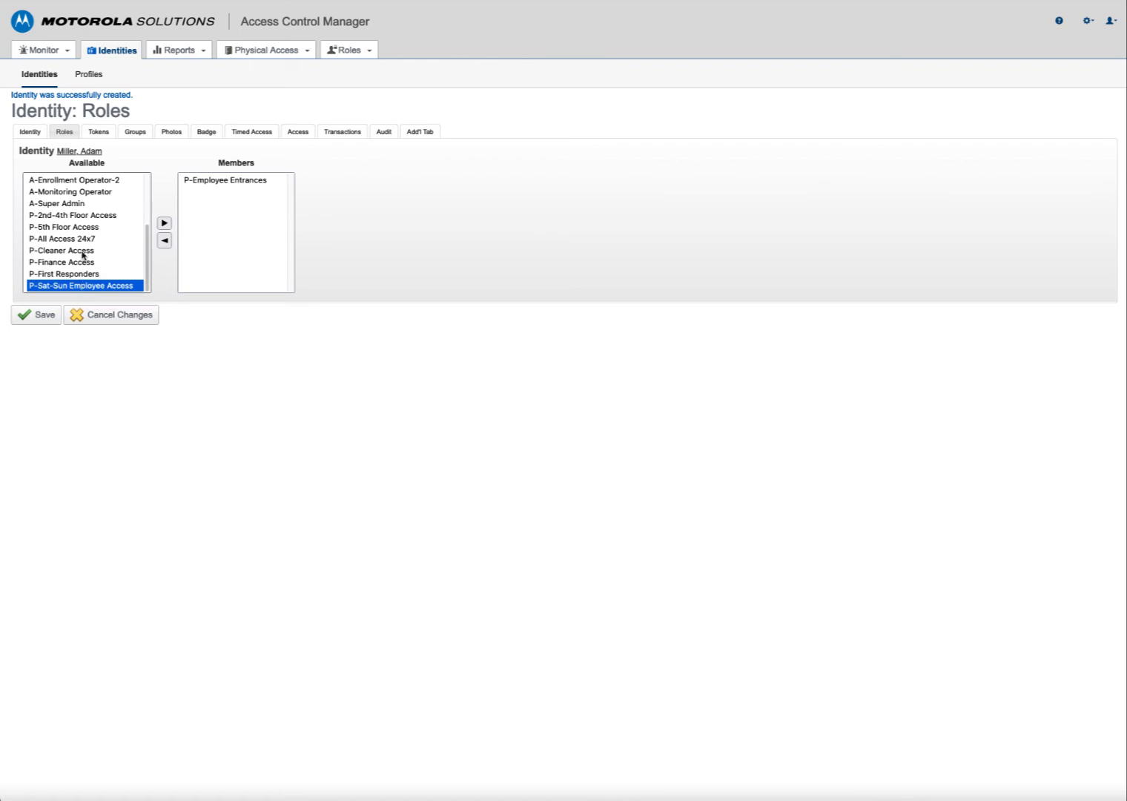
pyautogui.keyDown('ctrl'); pyautogui.click(70, 216); pyautogui.keyUp('ctrl')
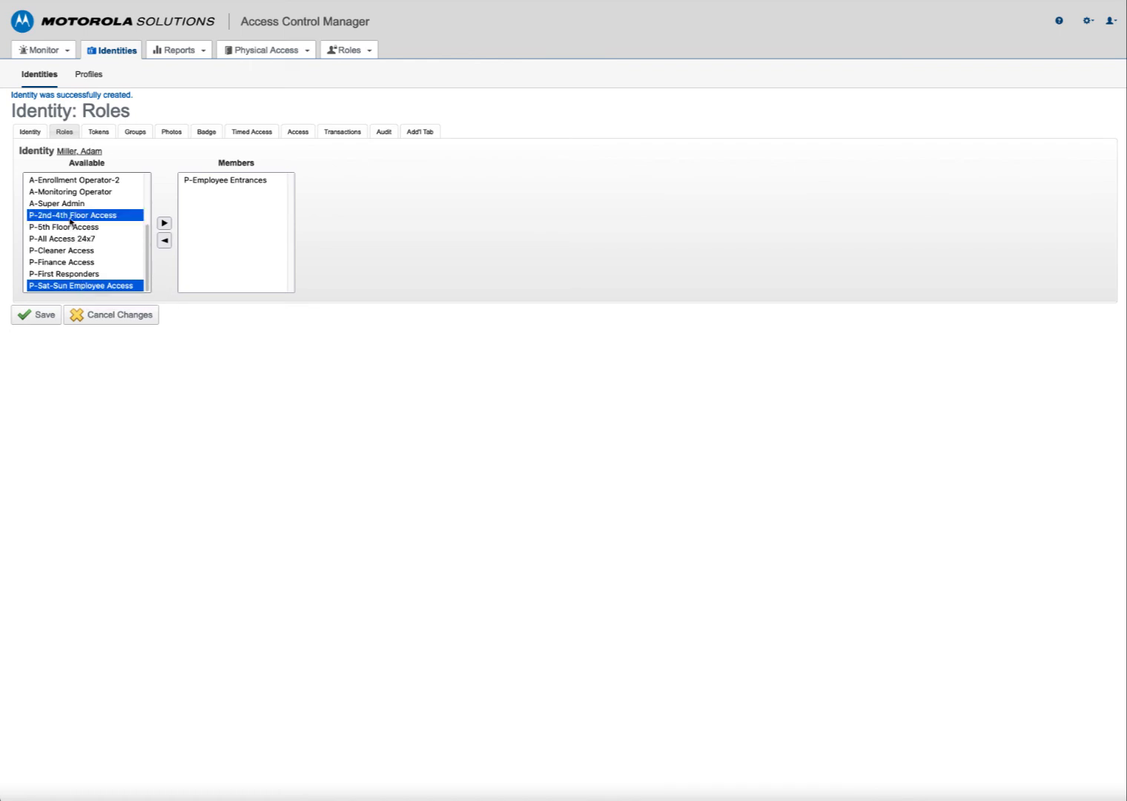
pyautogui.click(164, 223)
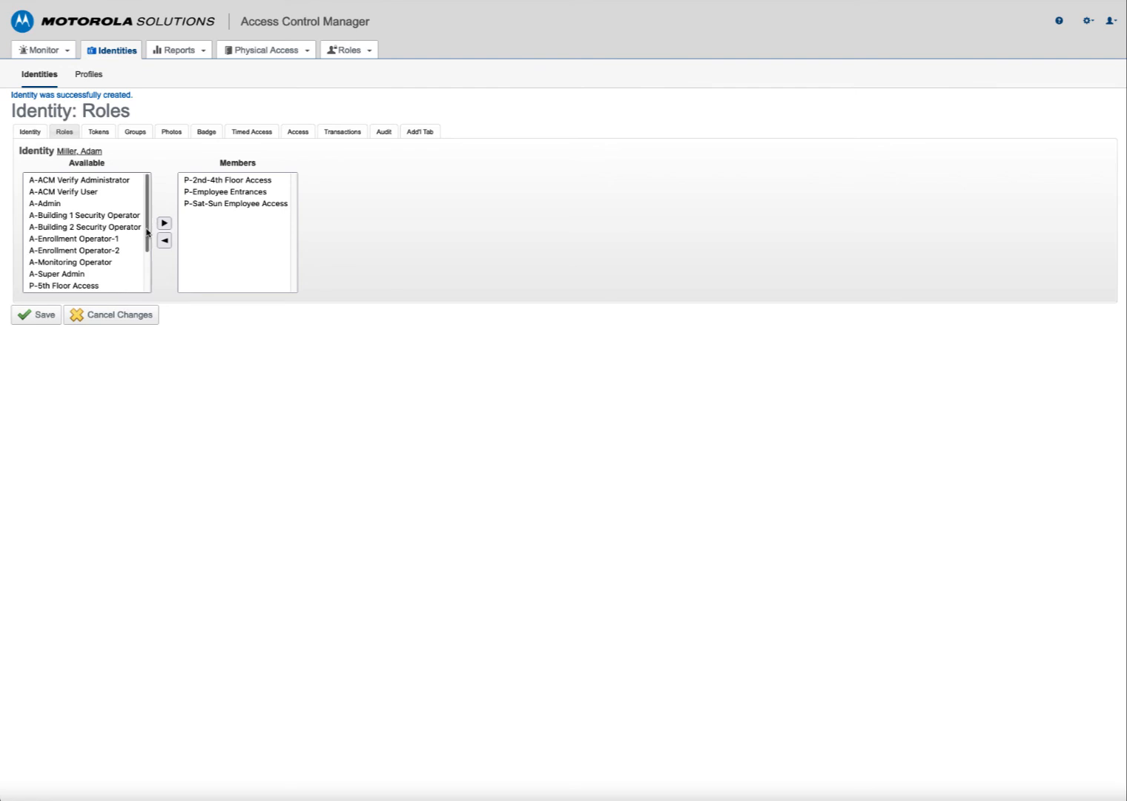
pyautogui.click(33, 323)
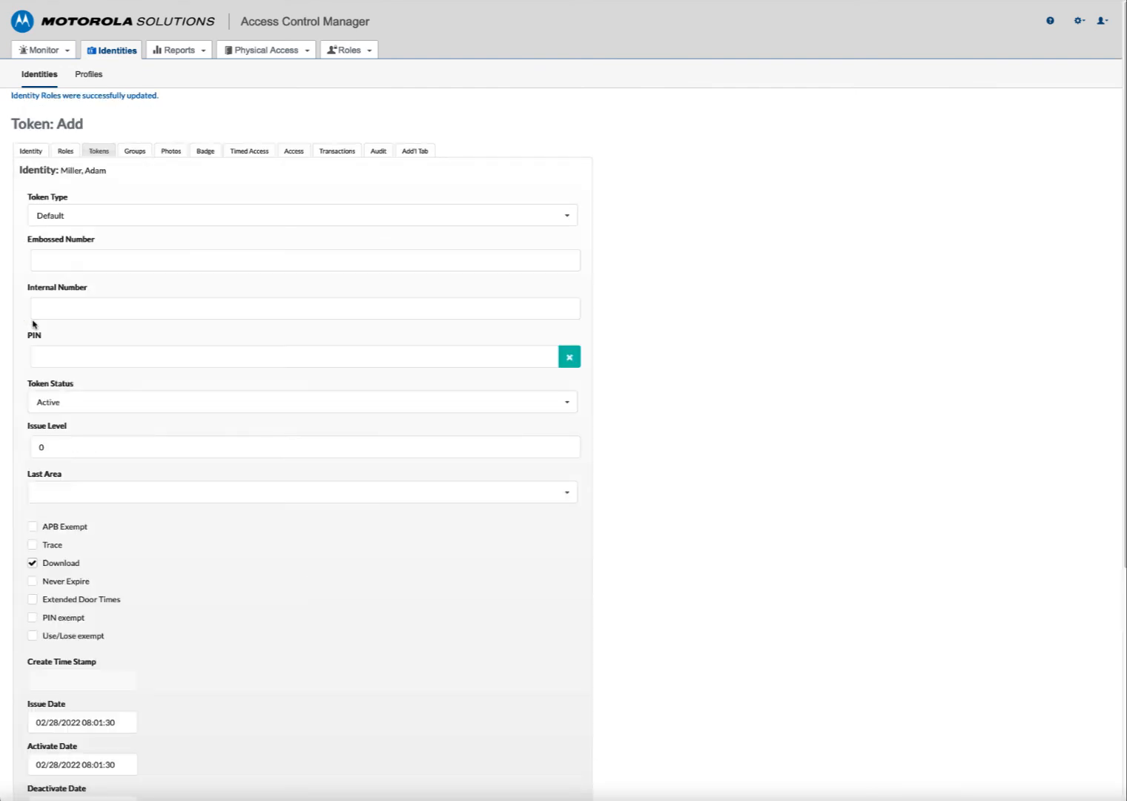
pyautogui.click(60, 262)
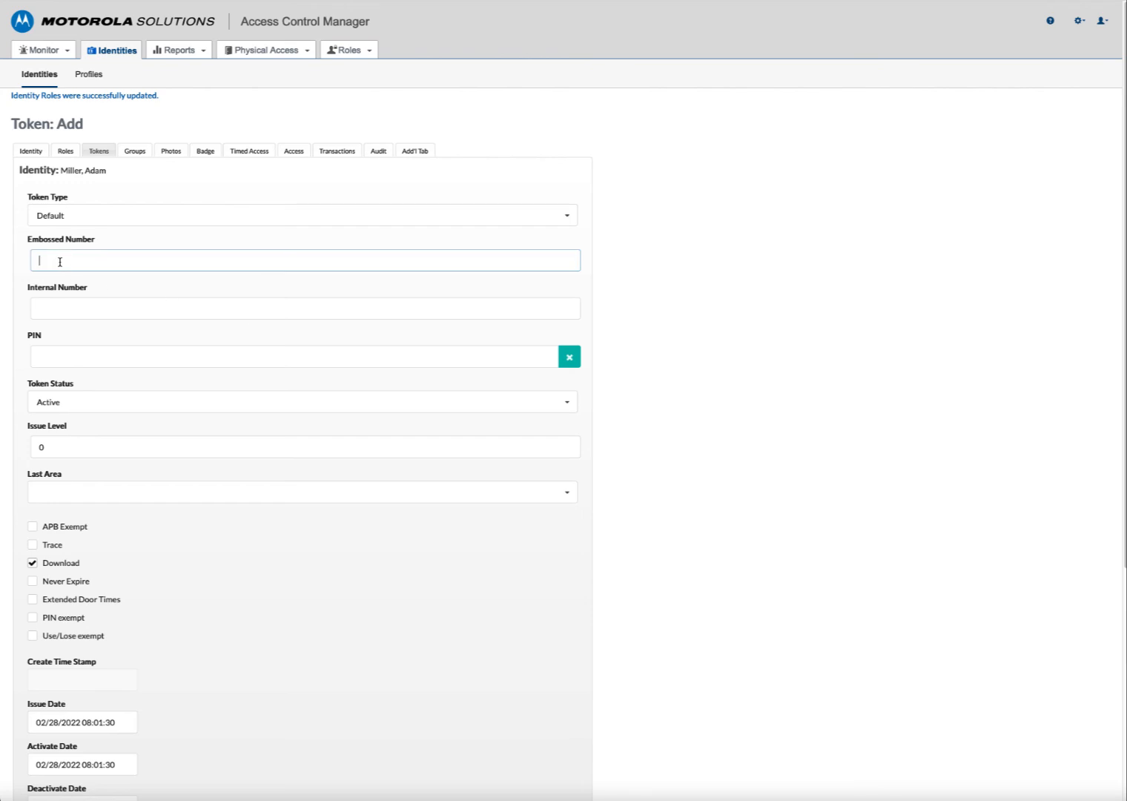
pyautogui.click(44, 308)
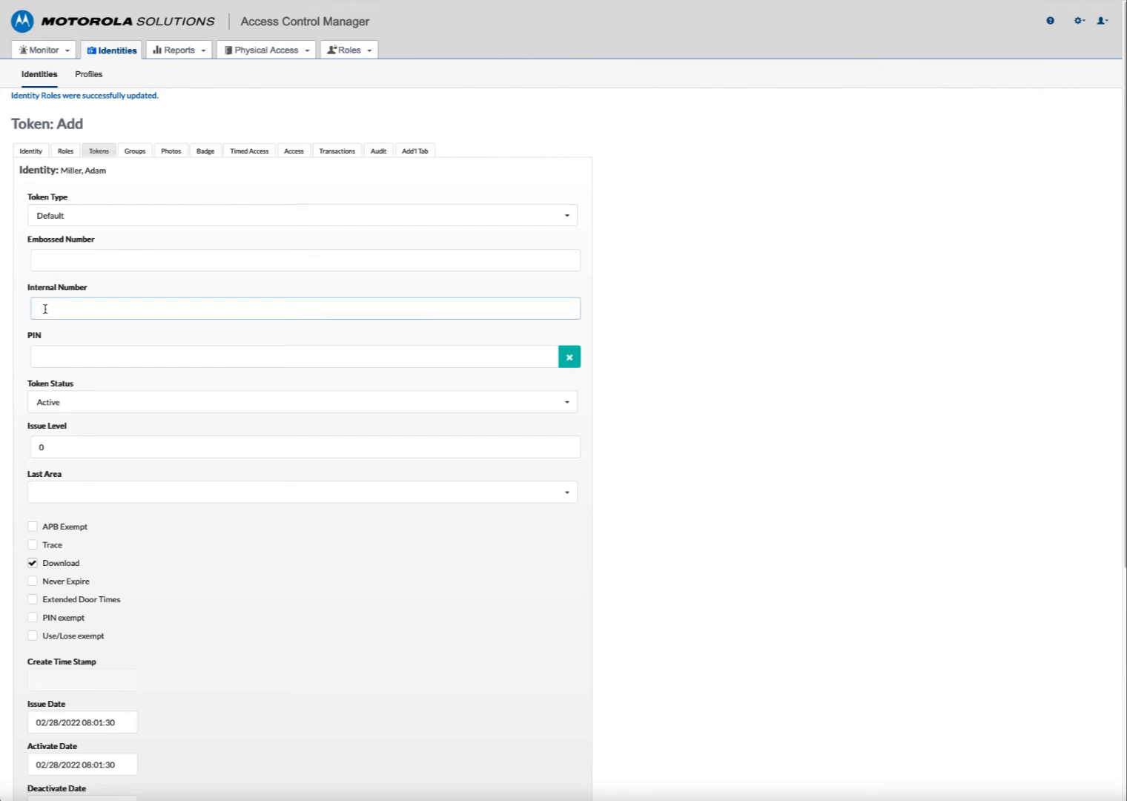
pyautogui.click(39, 261)
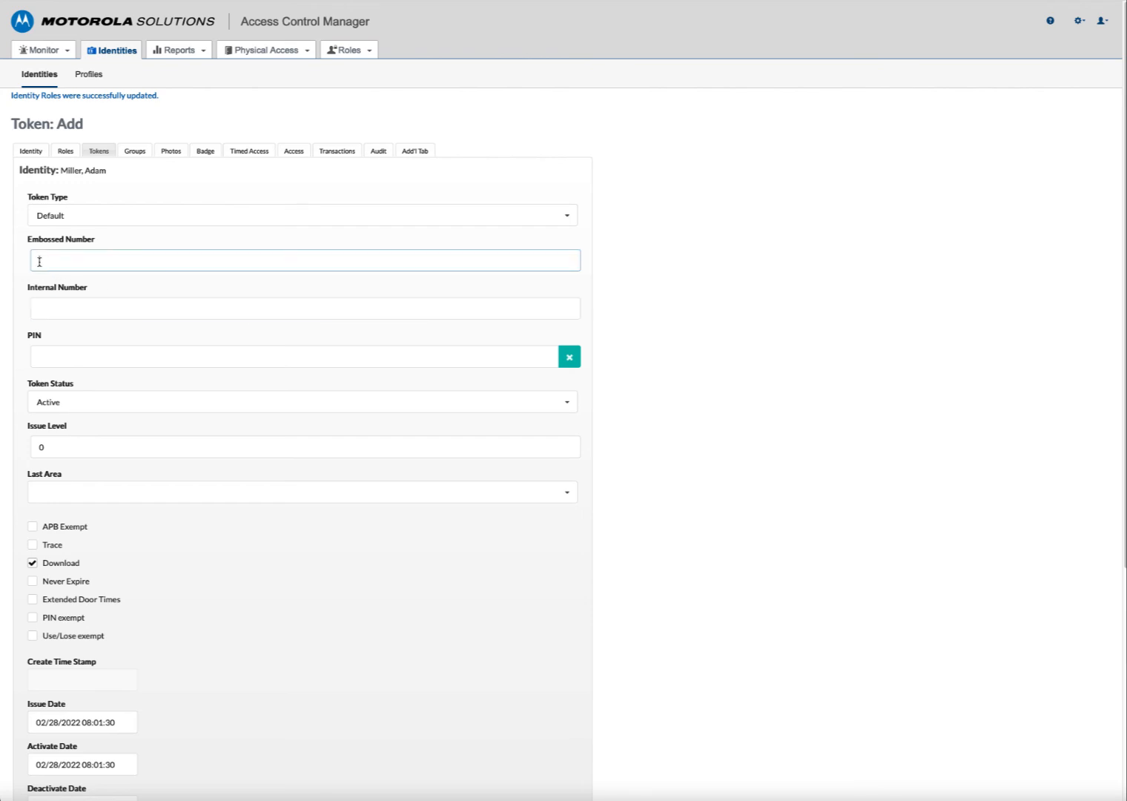
pyautogui.click(36, 306)
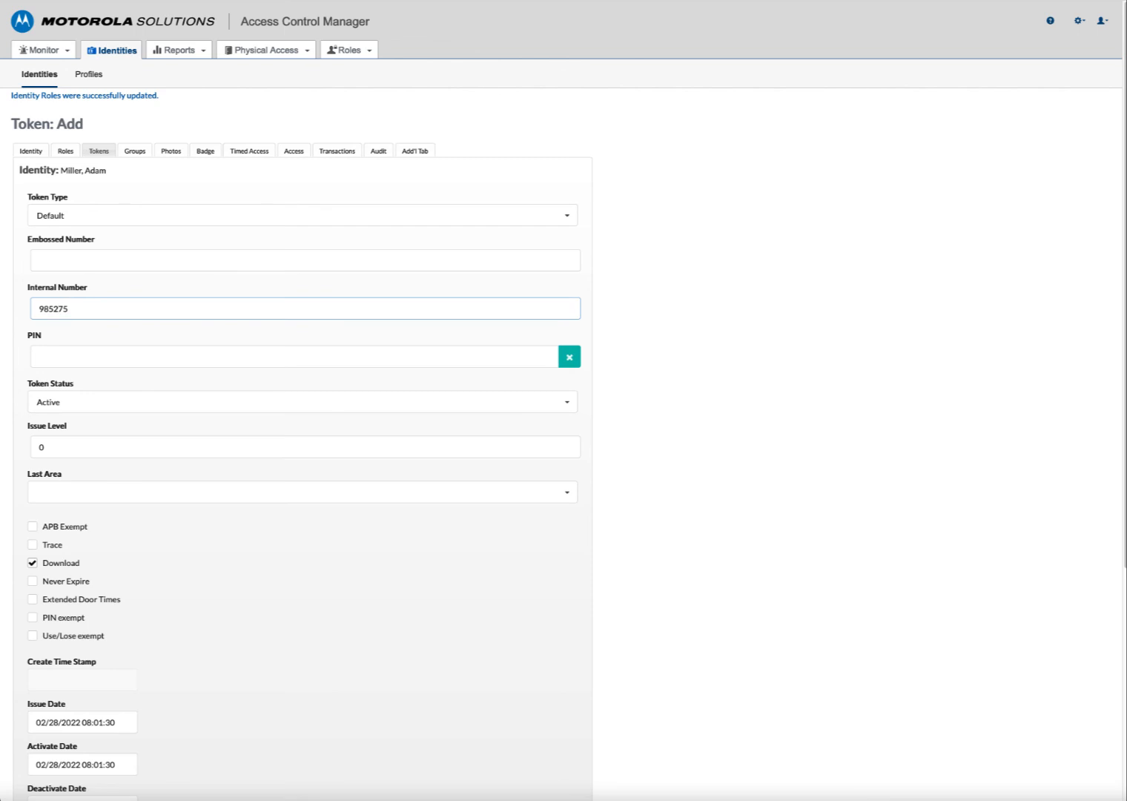
pyautogui.click(77, 398)
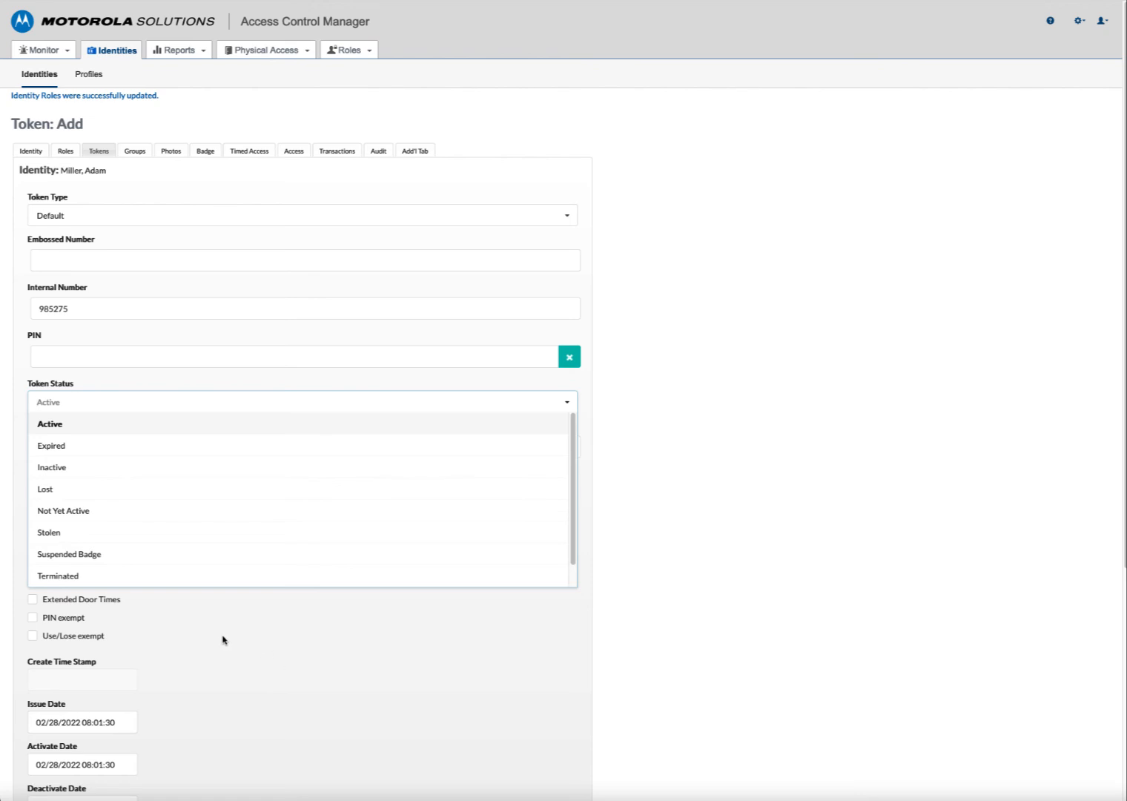
pyautogui.click(243, 646)
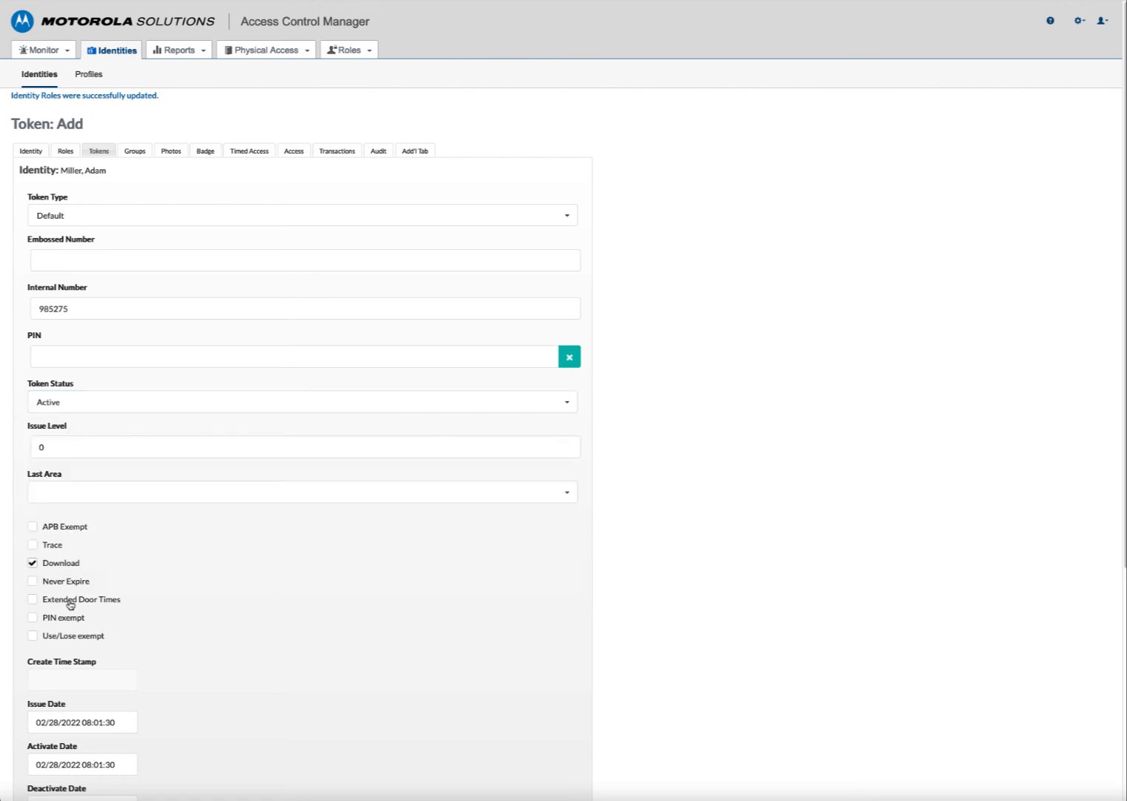
# - Set the token to Never Expire and save it
pyautogui.click(32, 582)
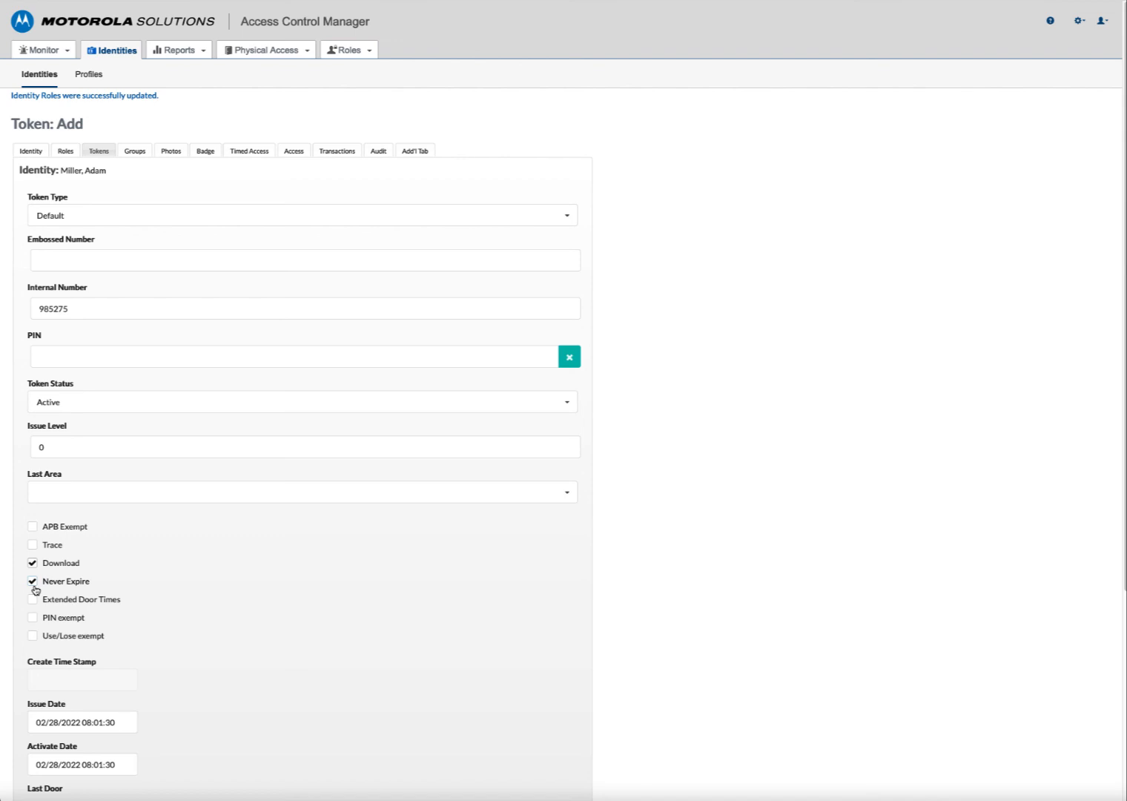
pyautogui.click(33, 581)
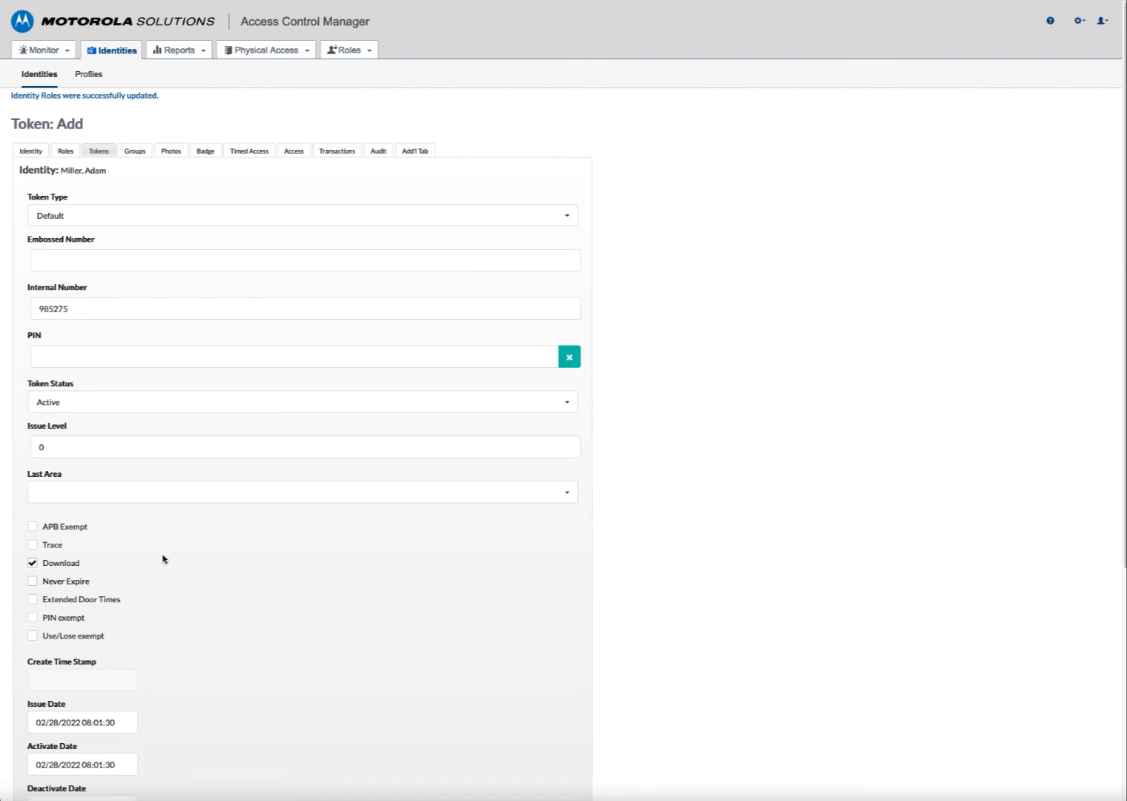
pyautogui.click(36, 581)
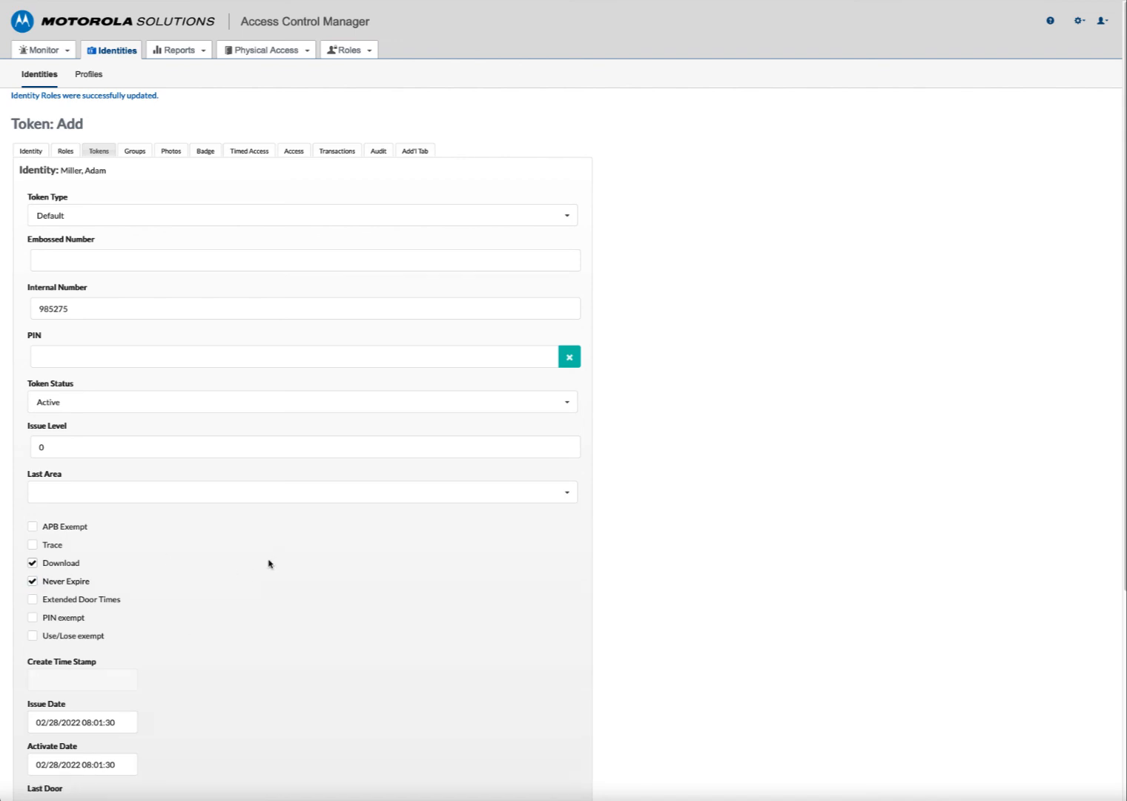
pyautogui.scroll(-3, 347, 580)
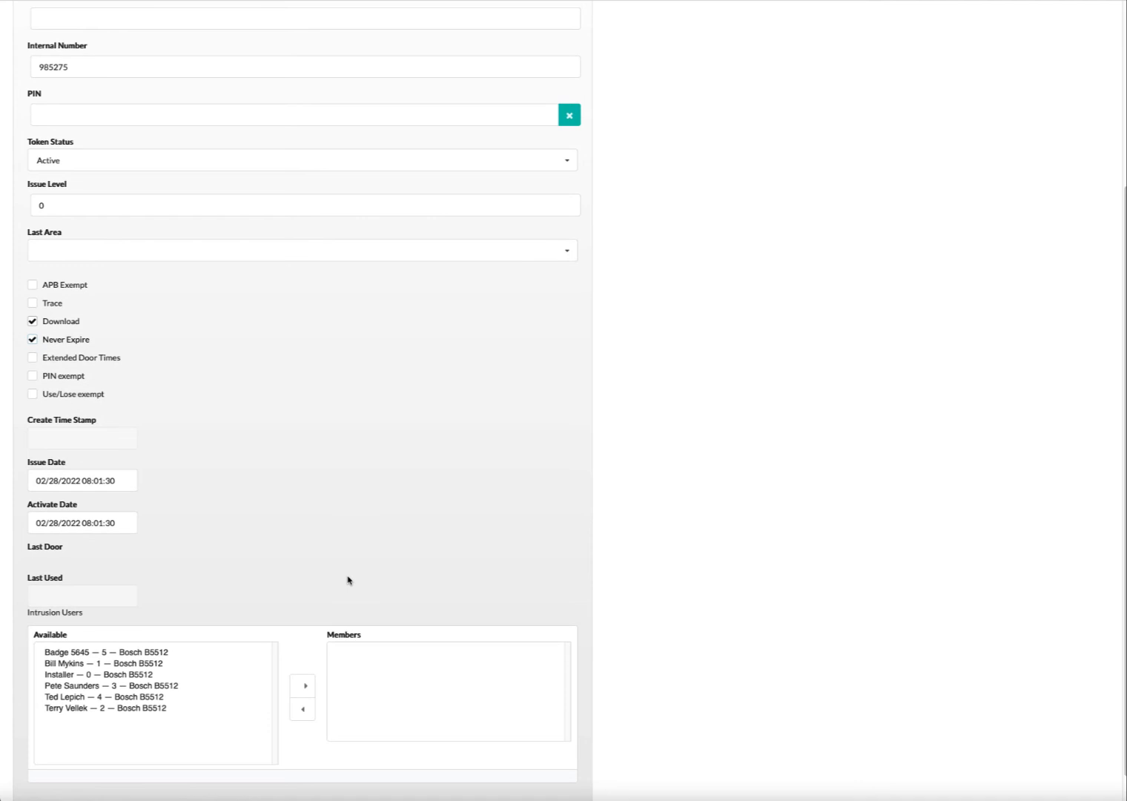
pyautogui.scroll(-1, 356, 495)
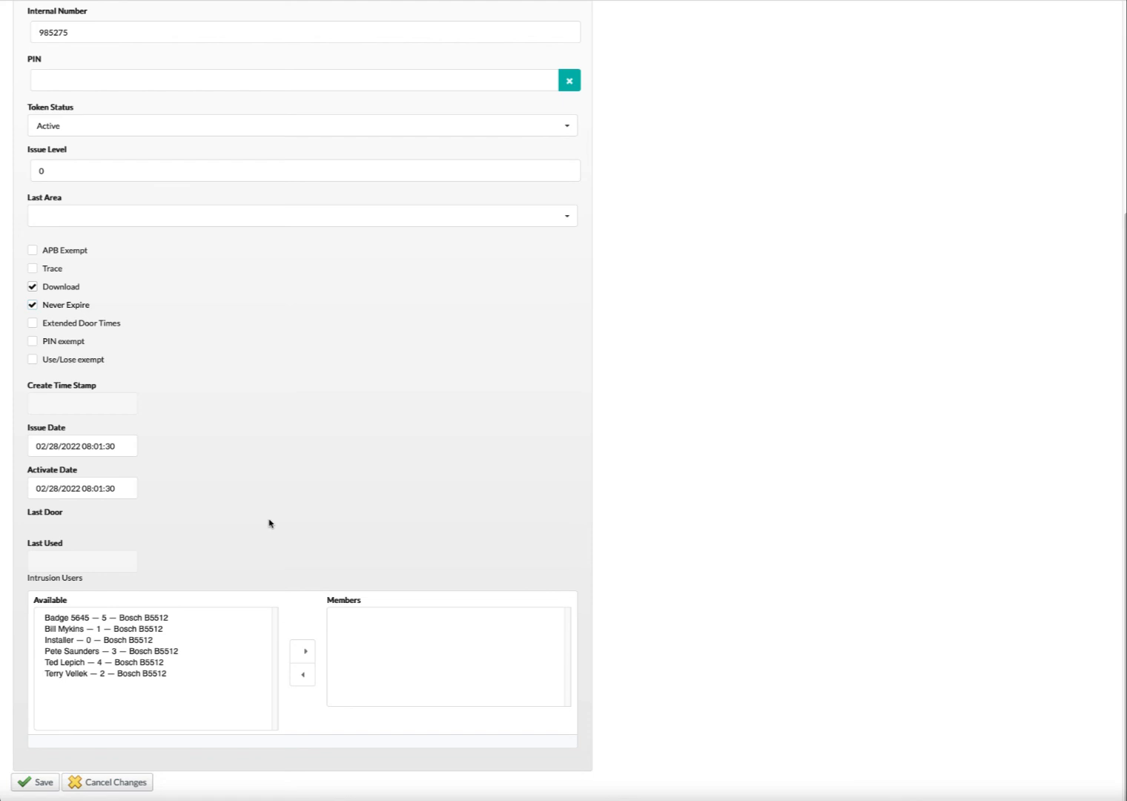
pyautogui.click(37, 782)
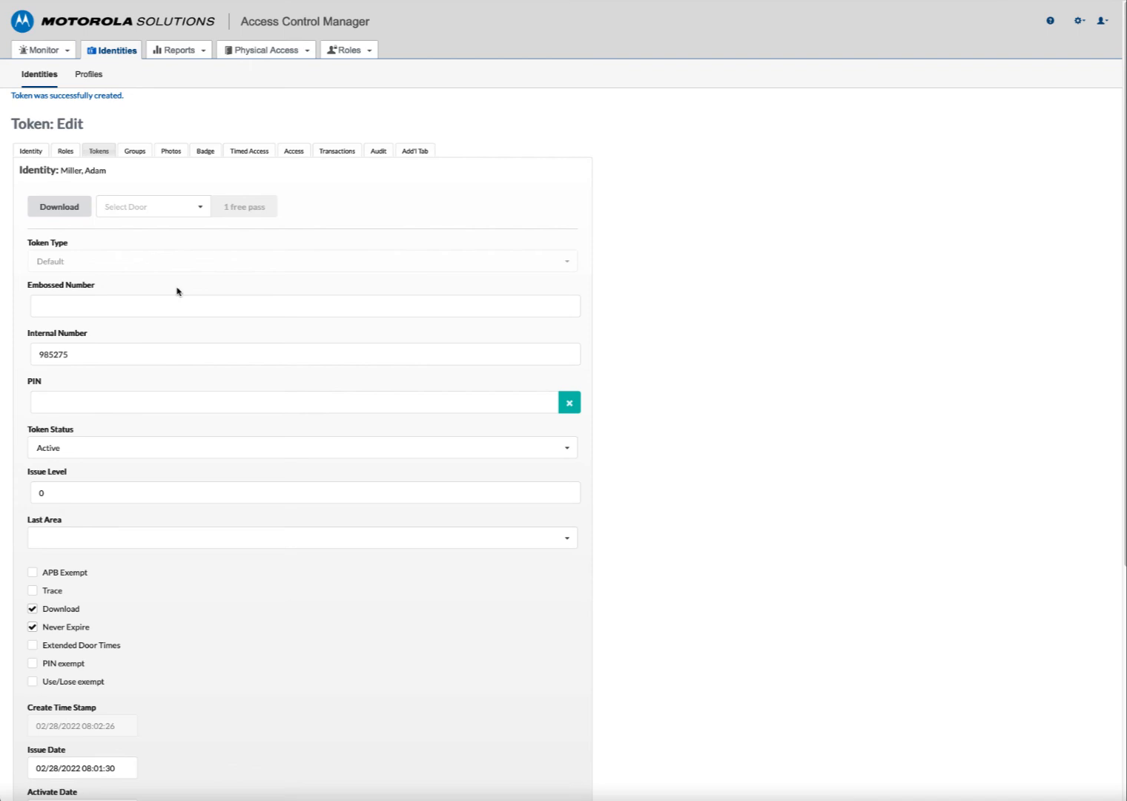
# - Browse the identity's available groups on the Groups tab without adding any
pyautogui.click(135, 151)
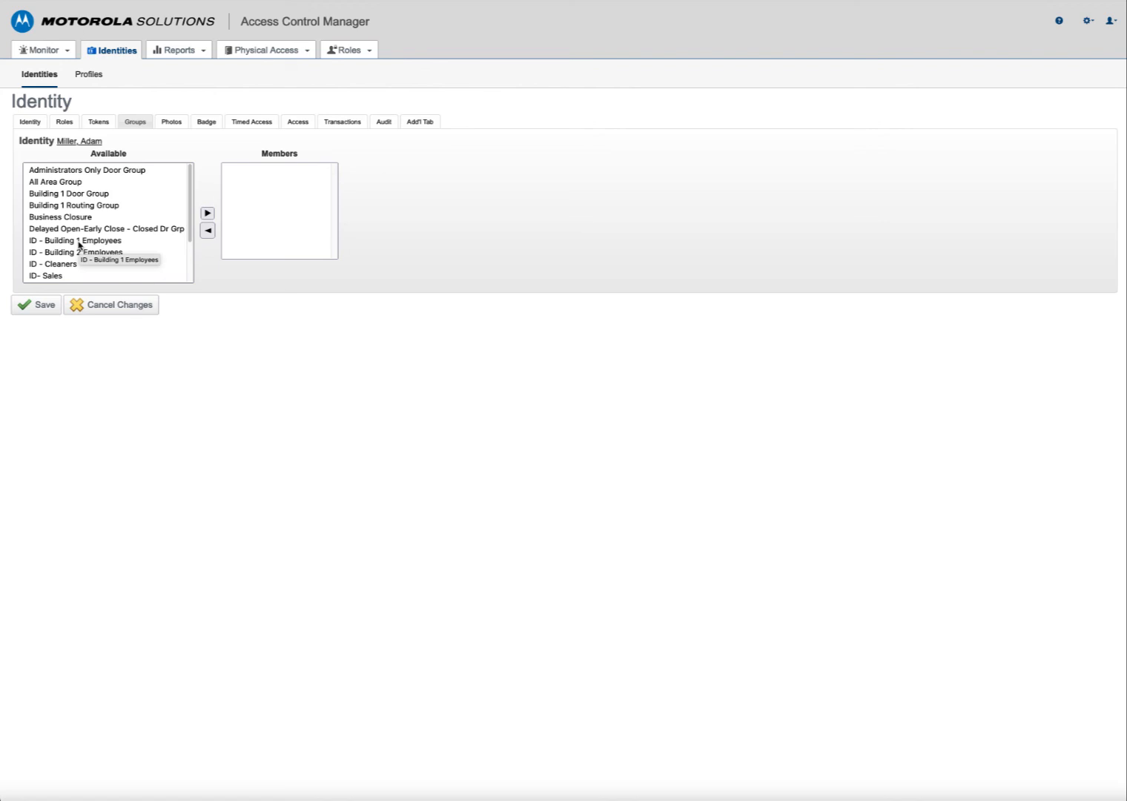
pyautogui.scroll(-2, 78, 243)
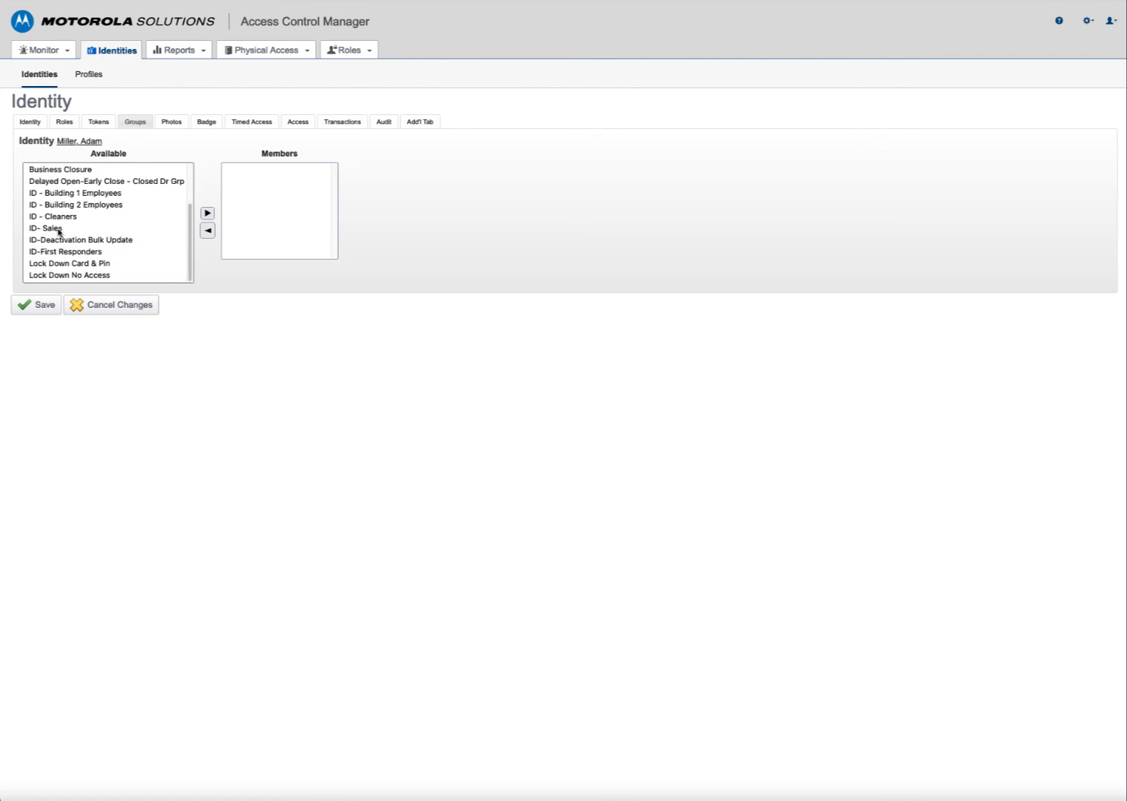
pyautogui.scroll(2, 85, 229)
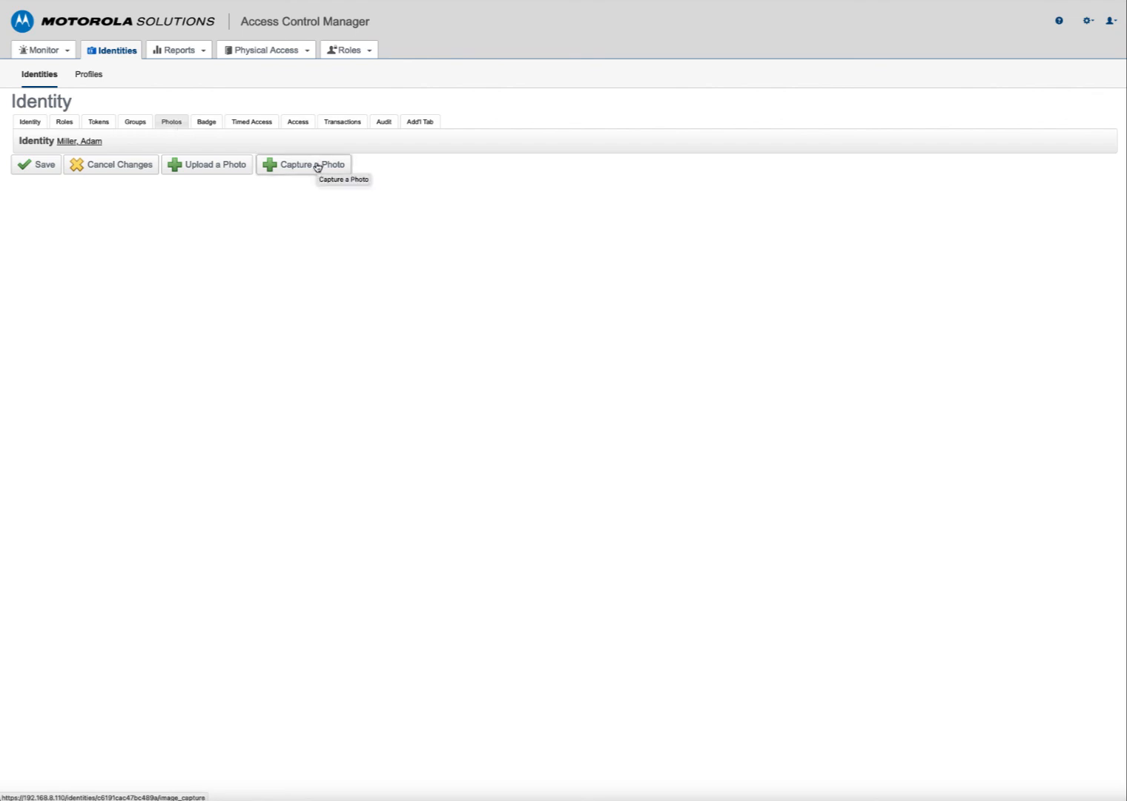
pyautogui.click(232, 173)
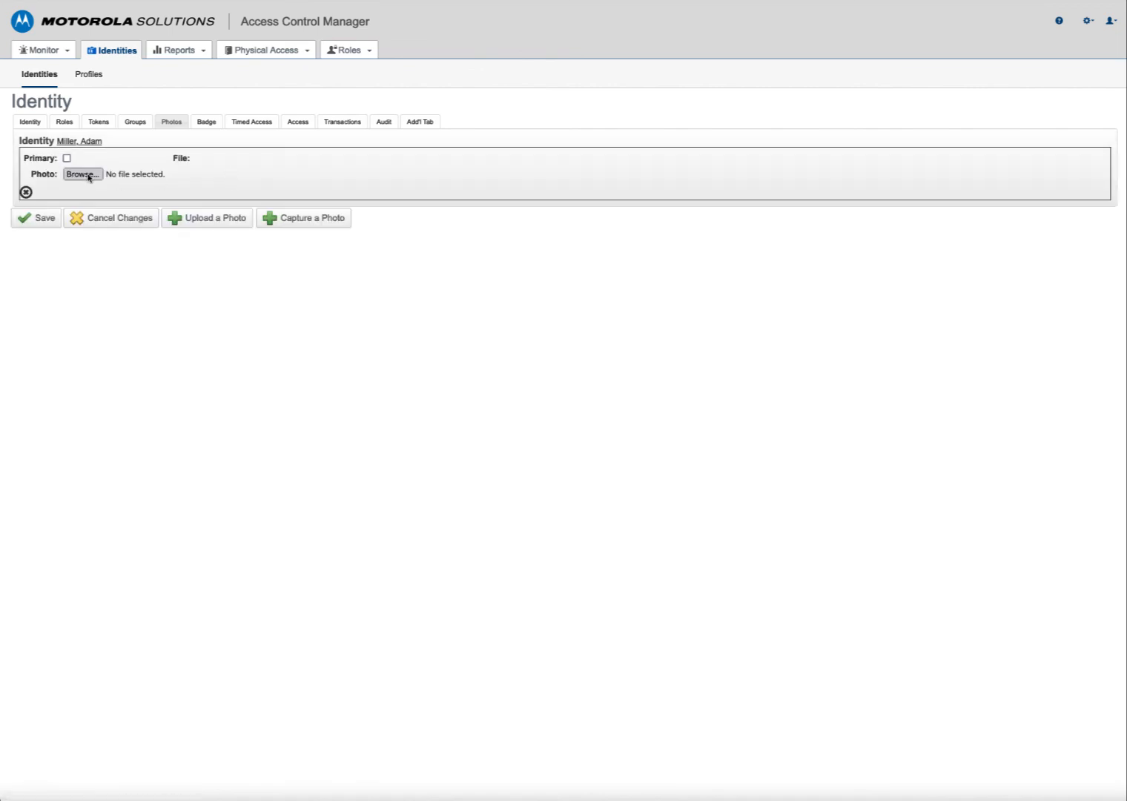
pyautogui.click(86, 175)
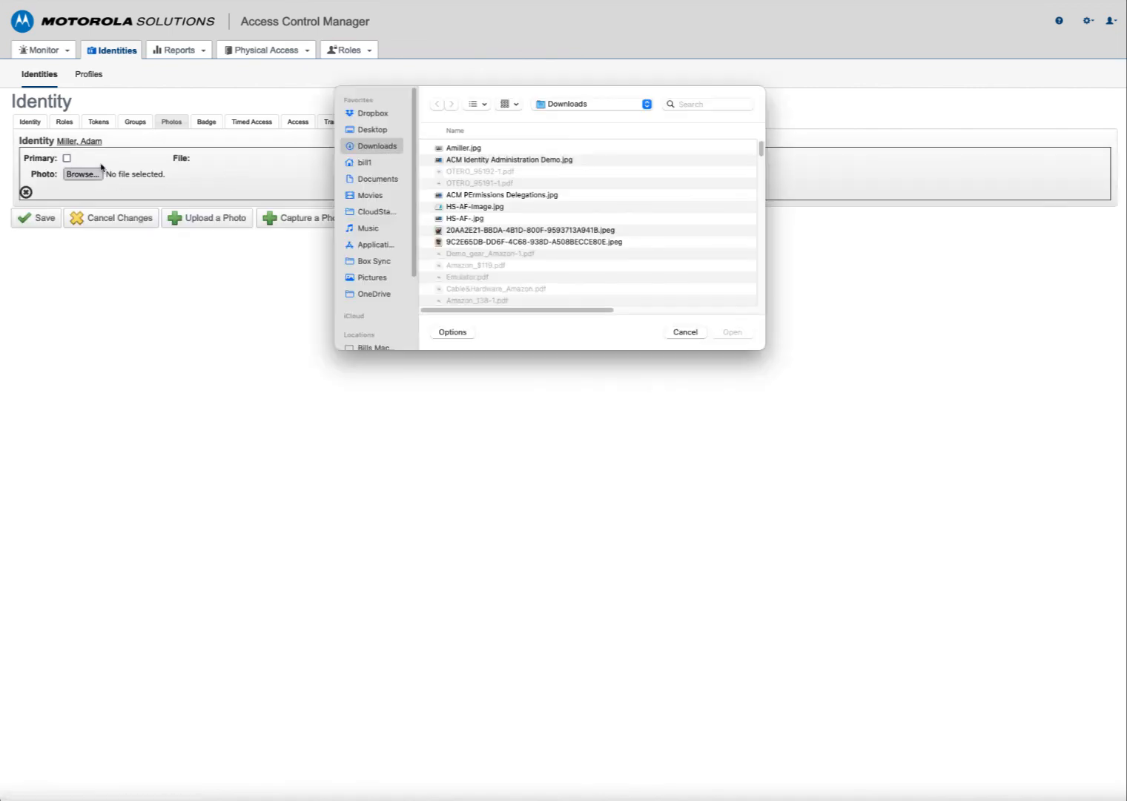
pyautogui.click(490, 151)
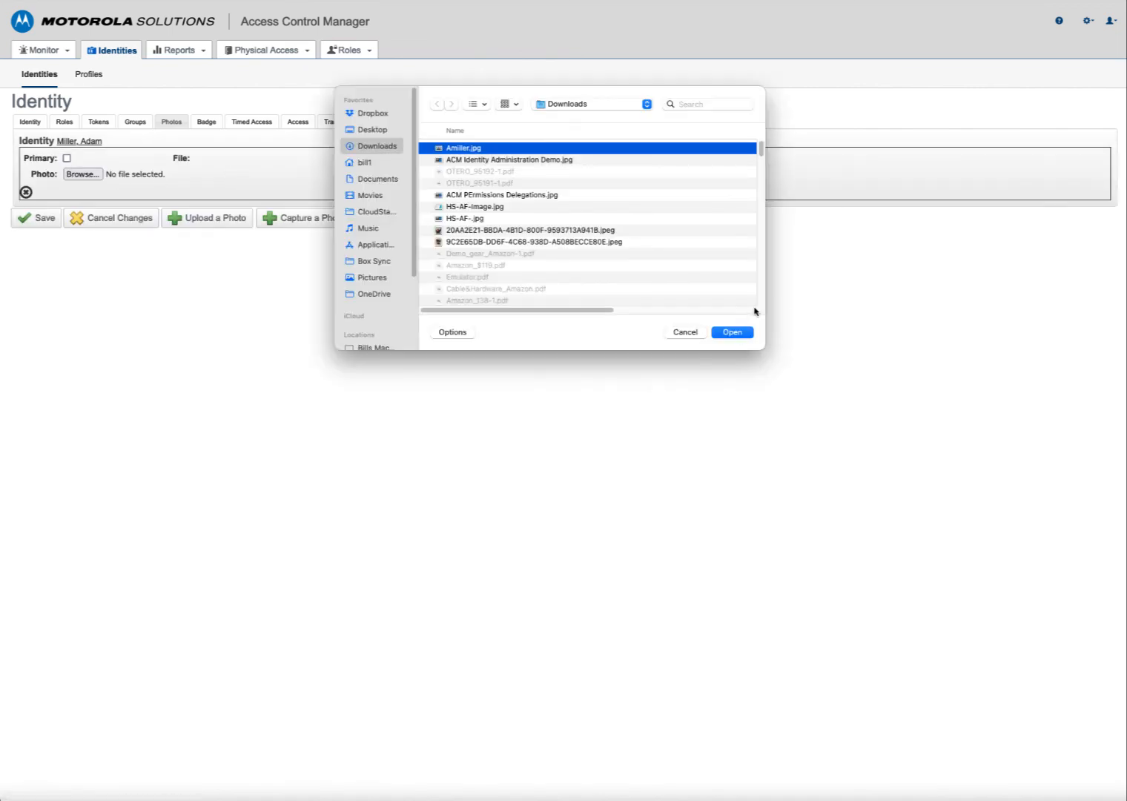
pyautogui.click(734, 332)
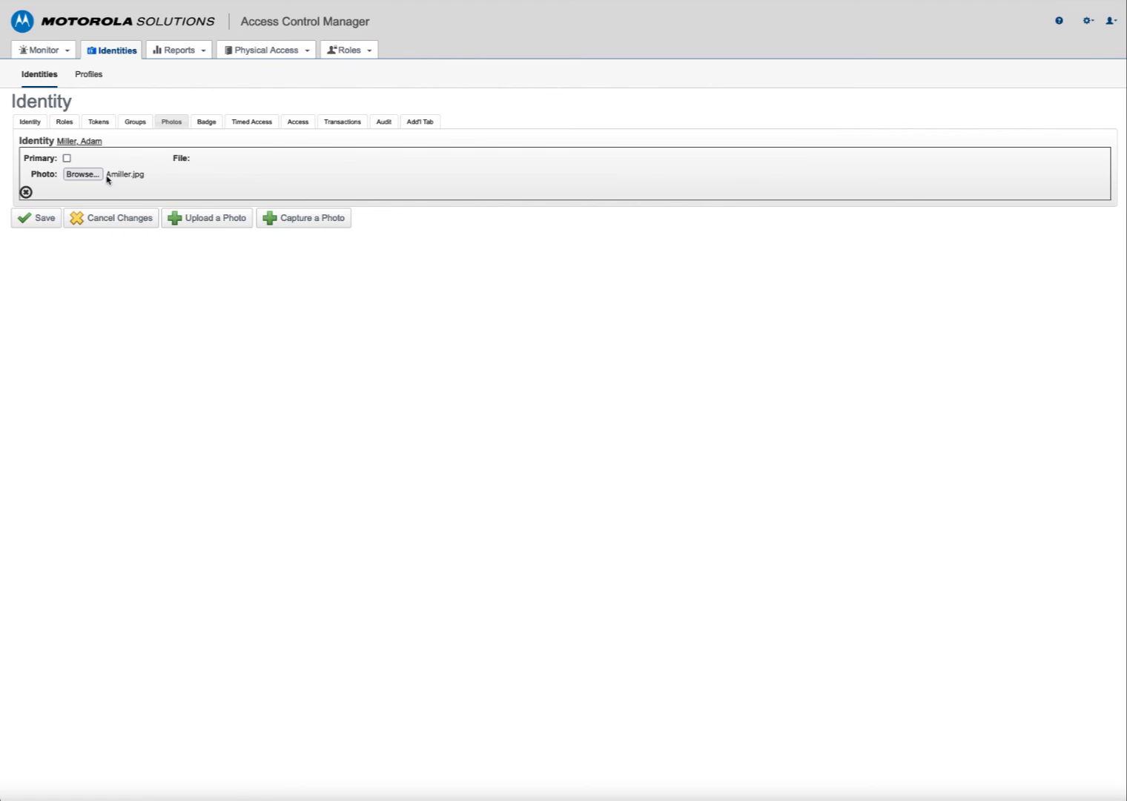
pyautogui.click(67, 158)
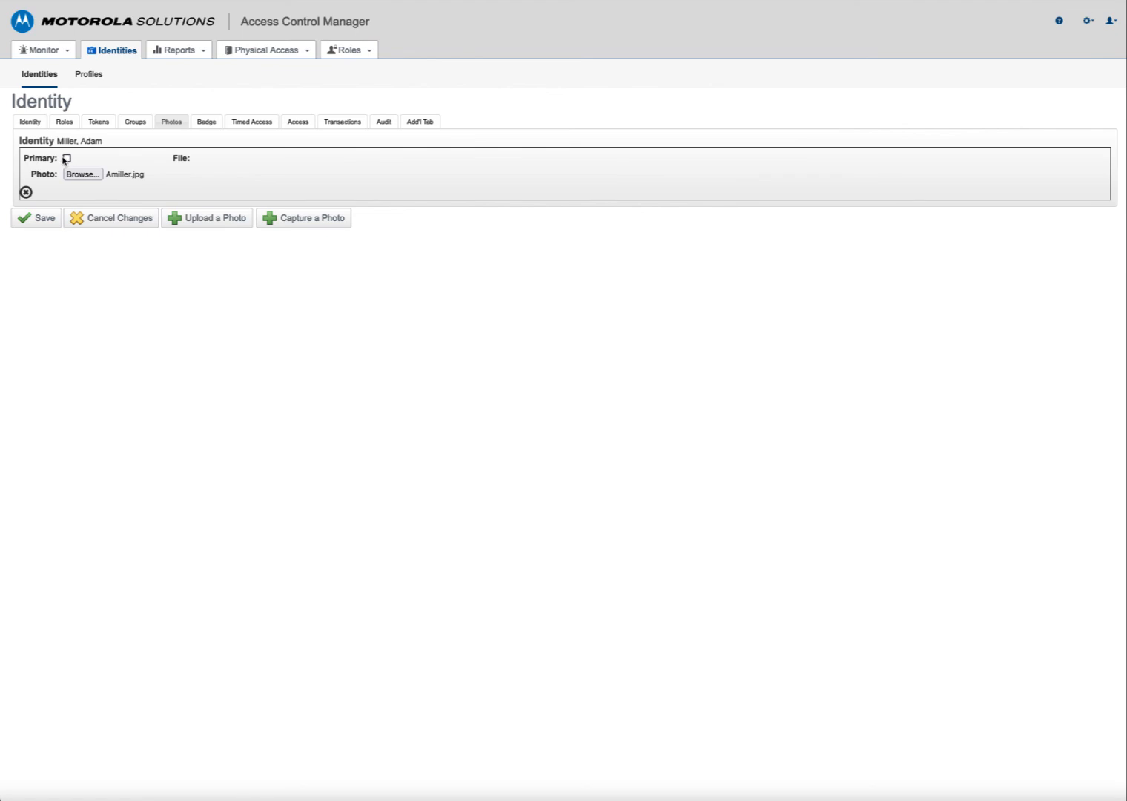
pyautogui.click(36, 226)
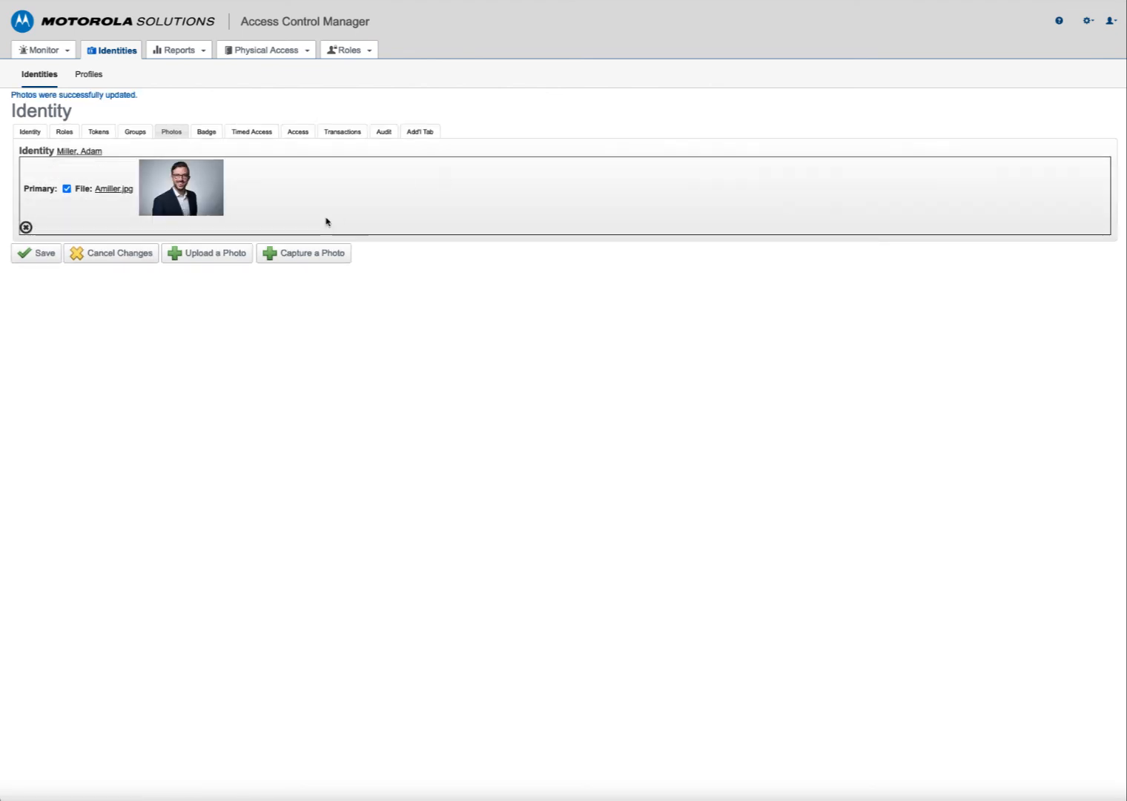
pyautogui.click(206, 191)
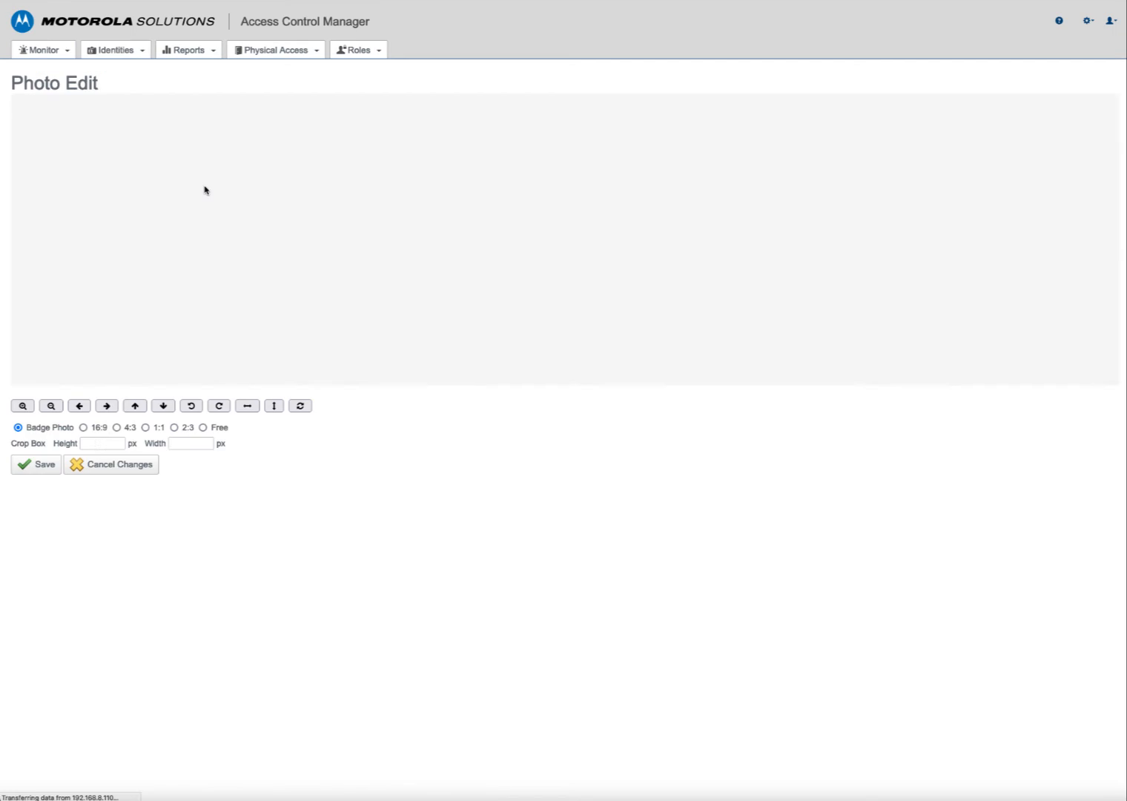
pyautogui.moveTo(558, 282); pyautogui.dragTo(533, 284)
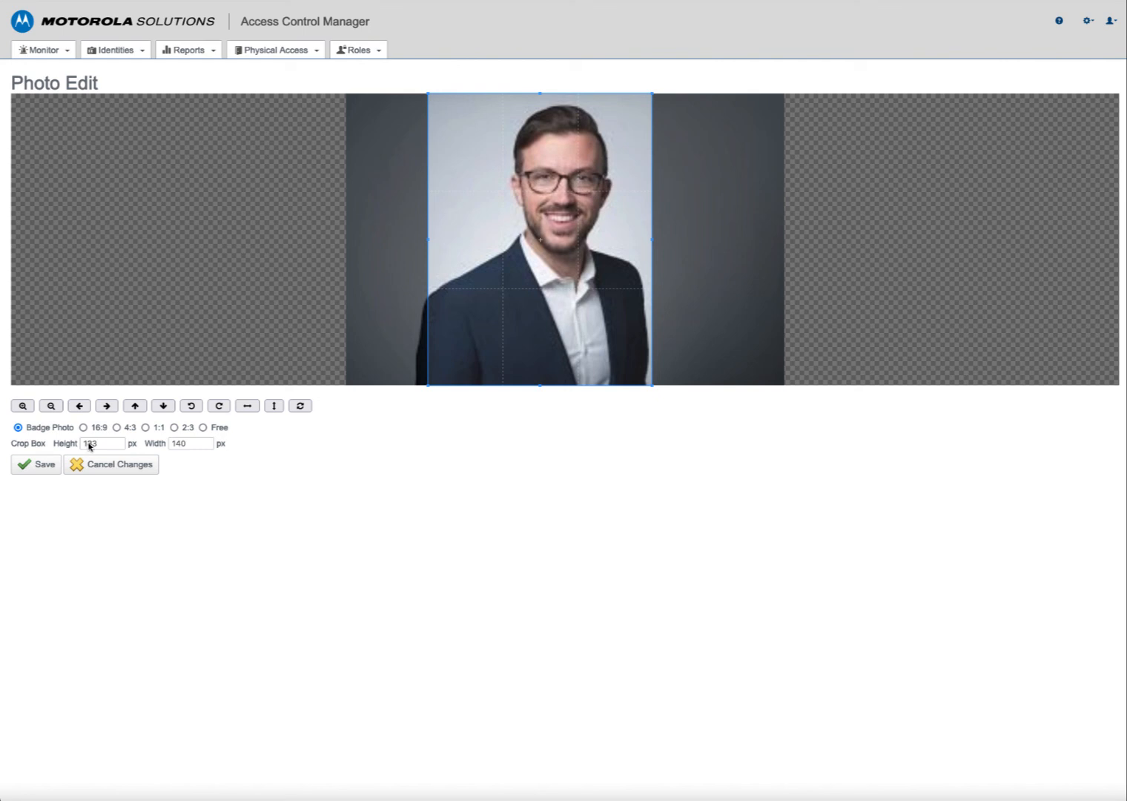
pyautogui.click(44, 467)
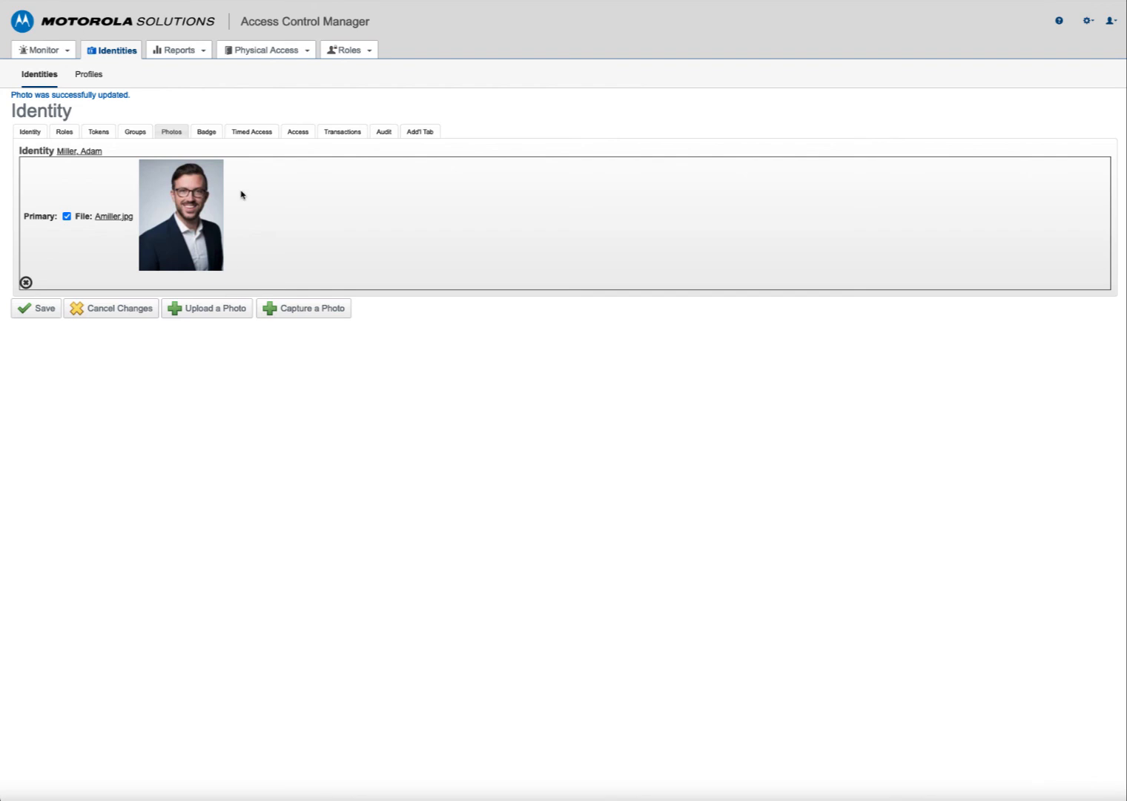
# - Save the identity's badge showing its cropped photo and token
pyautogui.click(206, 132)
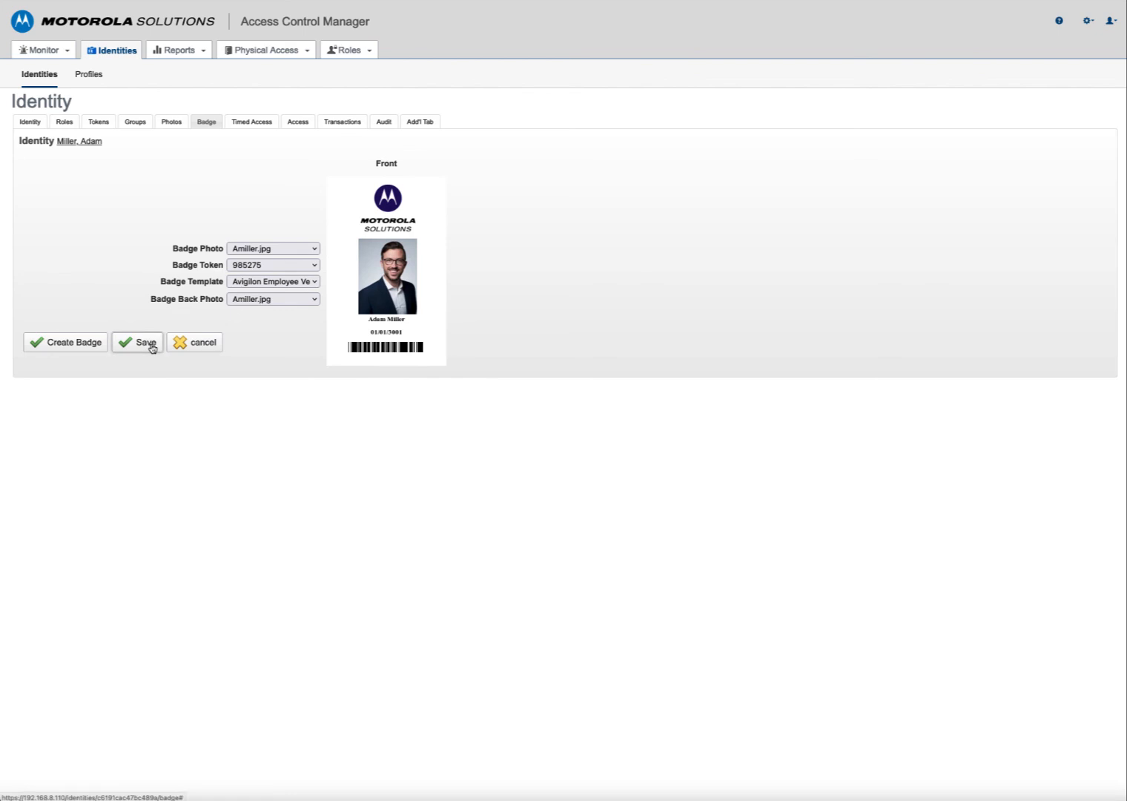
pyautogui.click(52, 345)
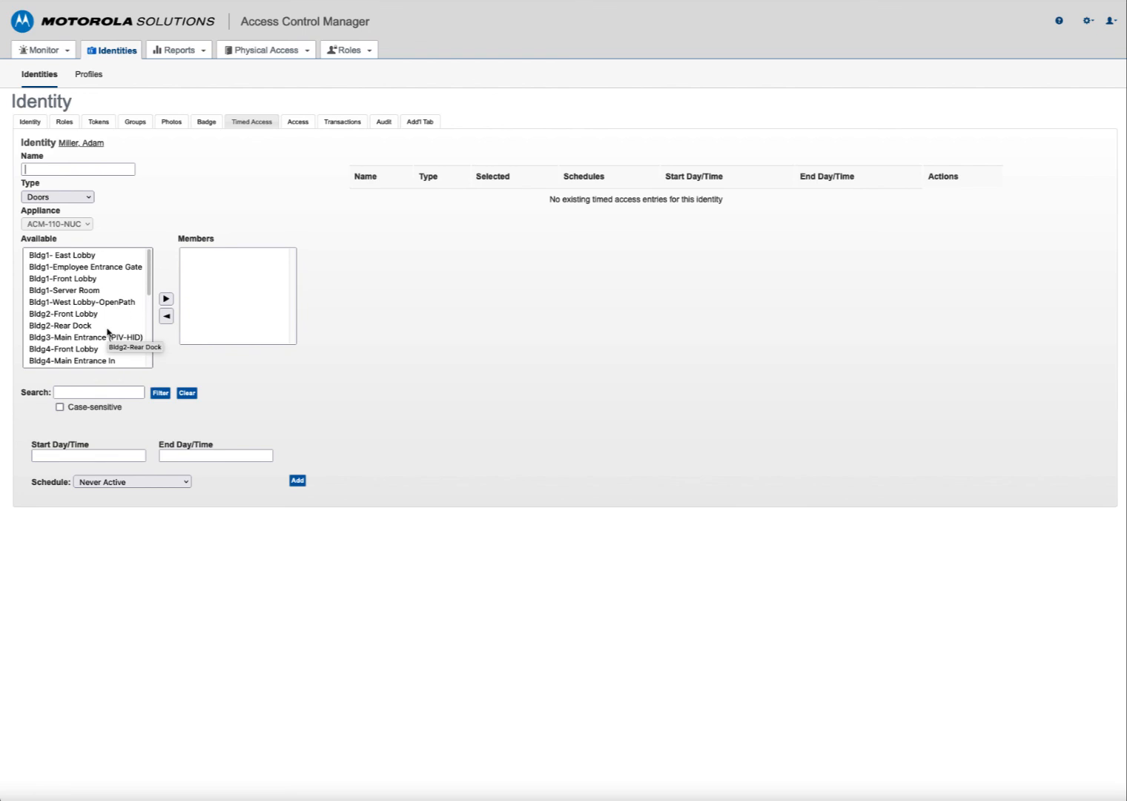
# - Add the Bldg1-Server Room door to the timed access members, leaving the schedule at Never Active
pyautogui.click(69, 291)
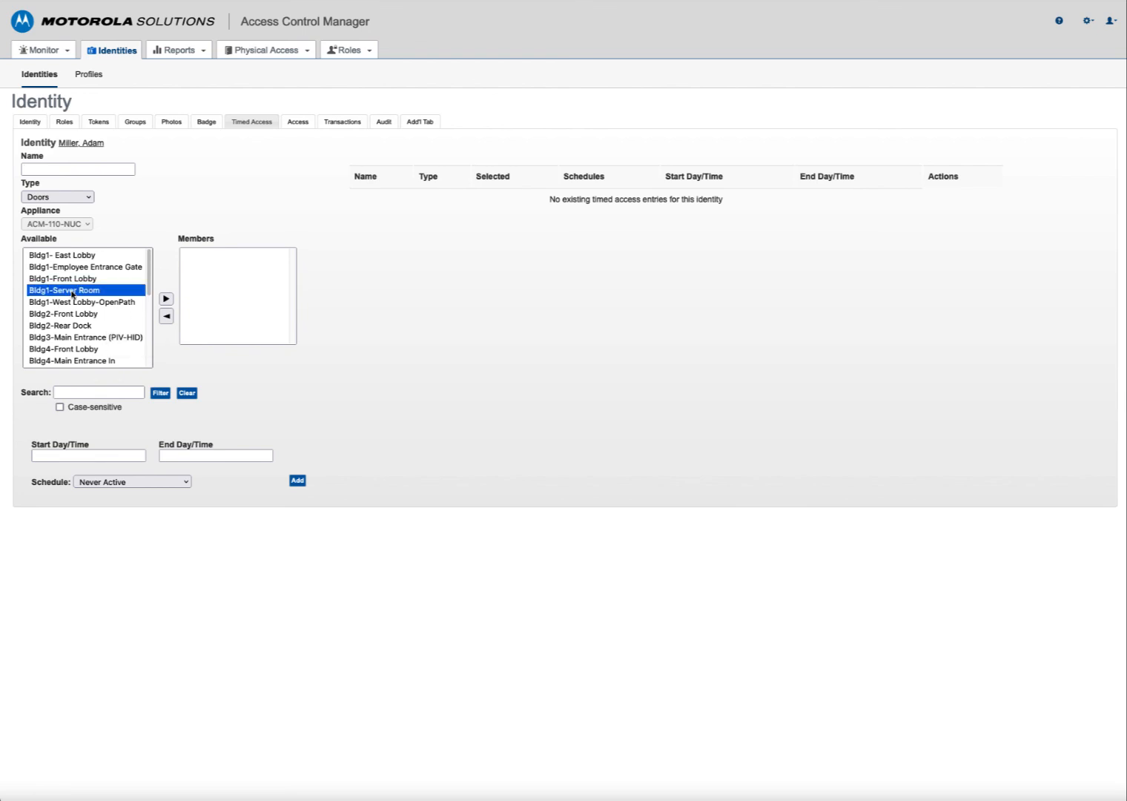
pyautogui.click(165, 300)
pyautogui.click(61, 167)
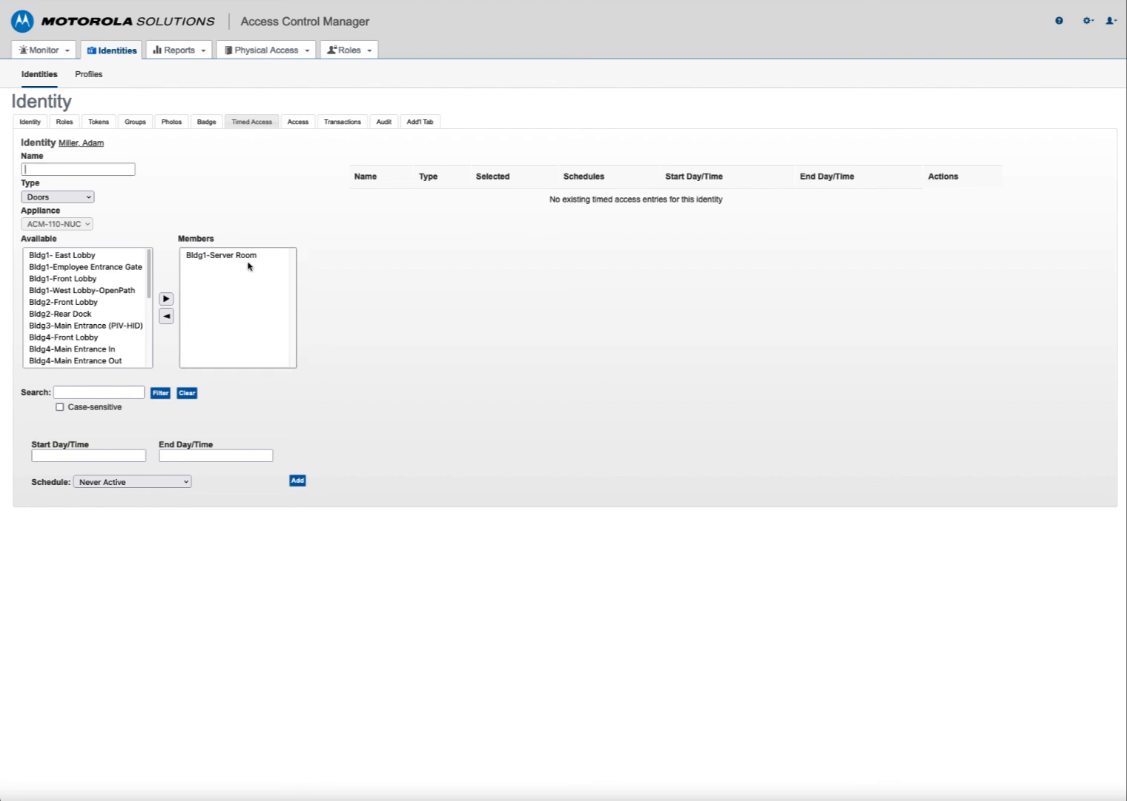
pyautogui.click(87, 455)
pyautogui.click(170, 482)
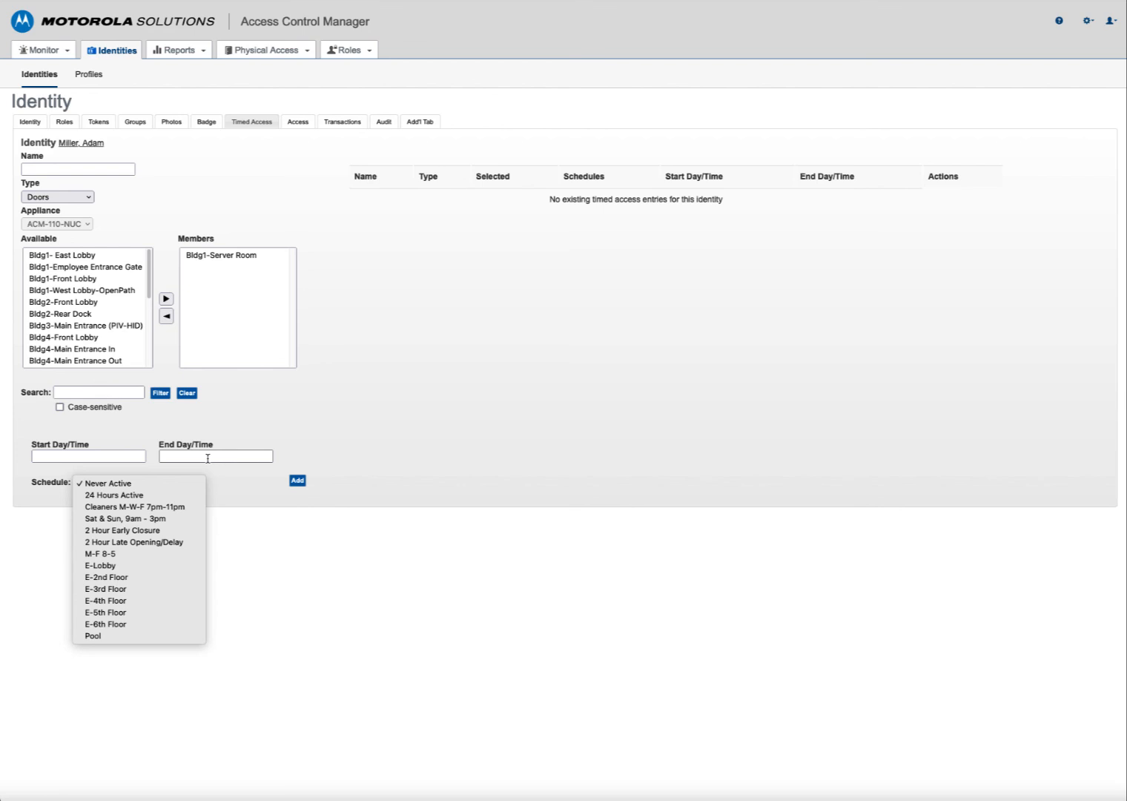
pyautogui.click(298, 131)
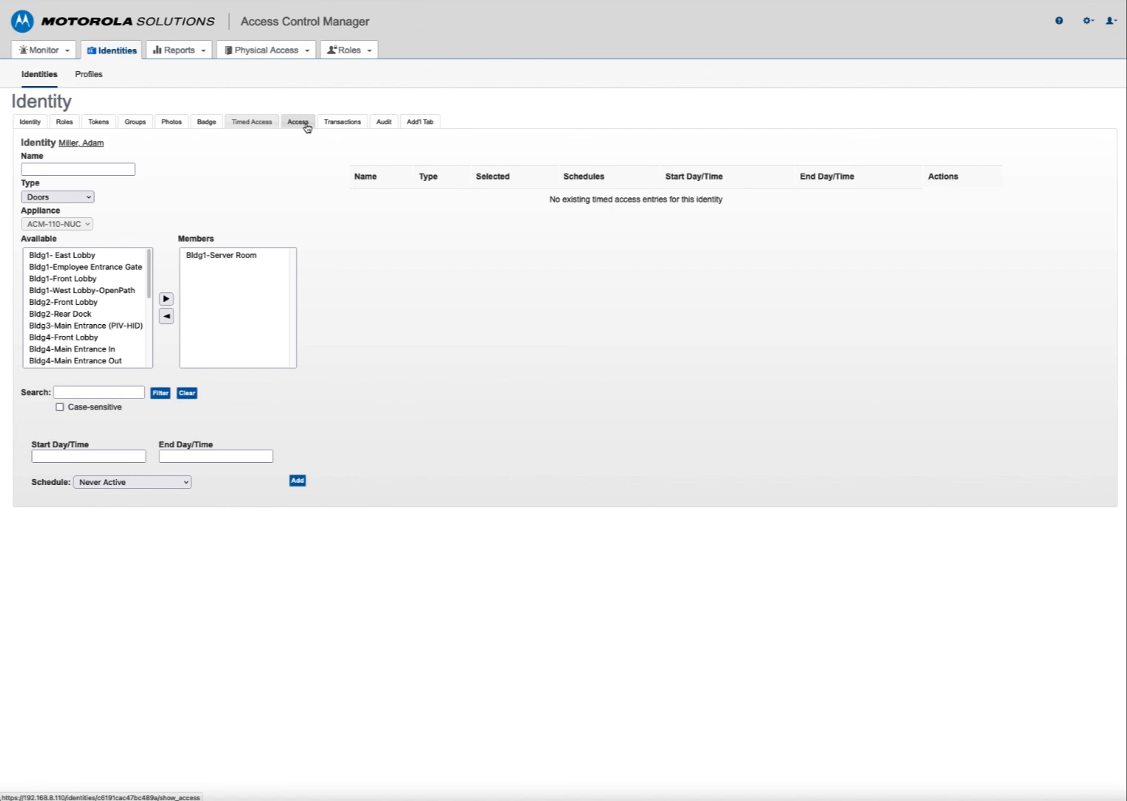
# - Review the identity's roles, groups and doors on Access, then view its empty Transactions list
pyautogui.click(308, 128)
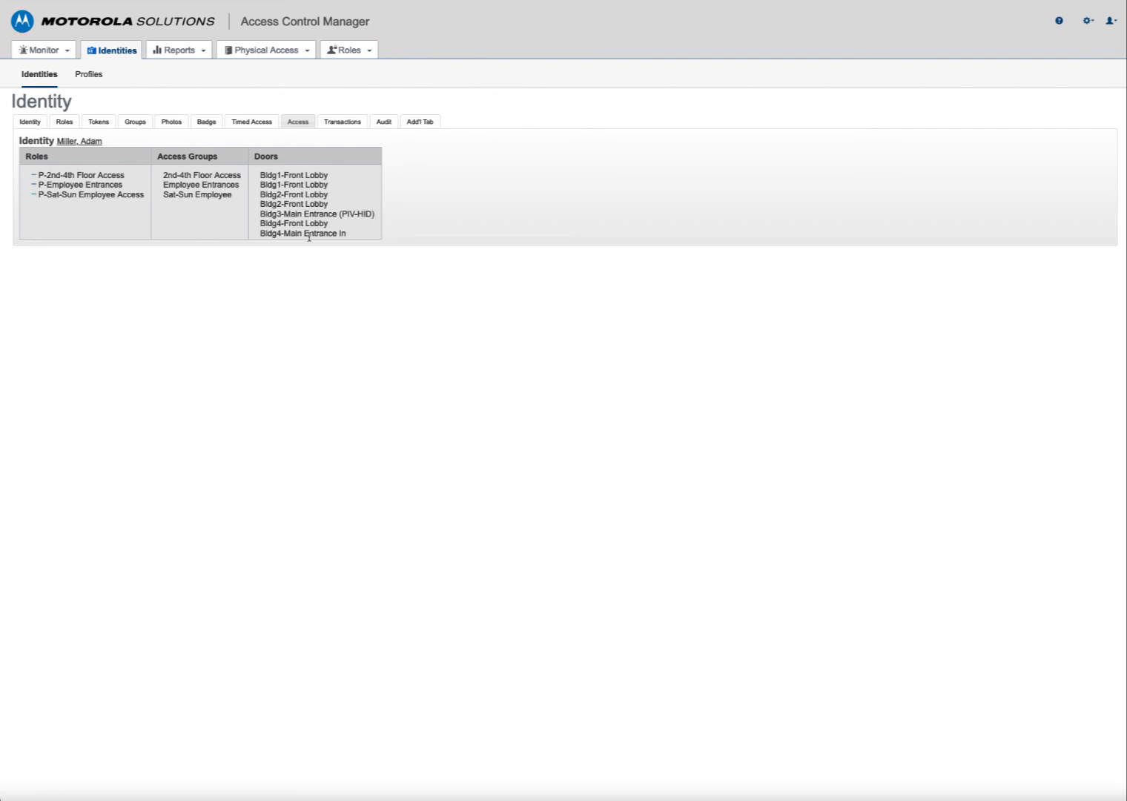
pyautogui.click(352, 121)
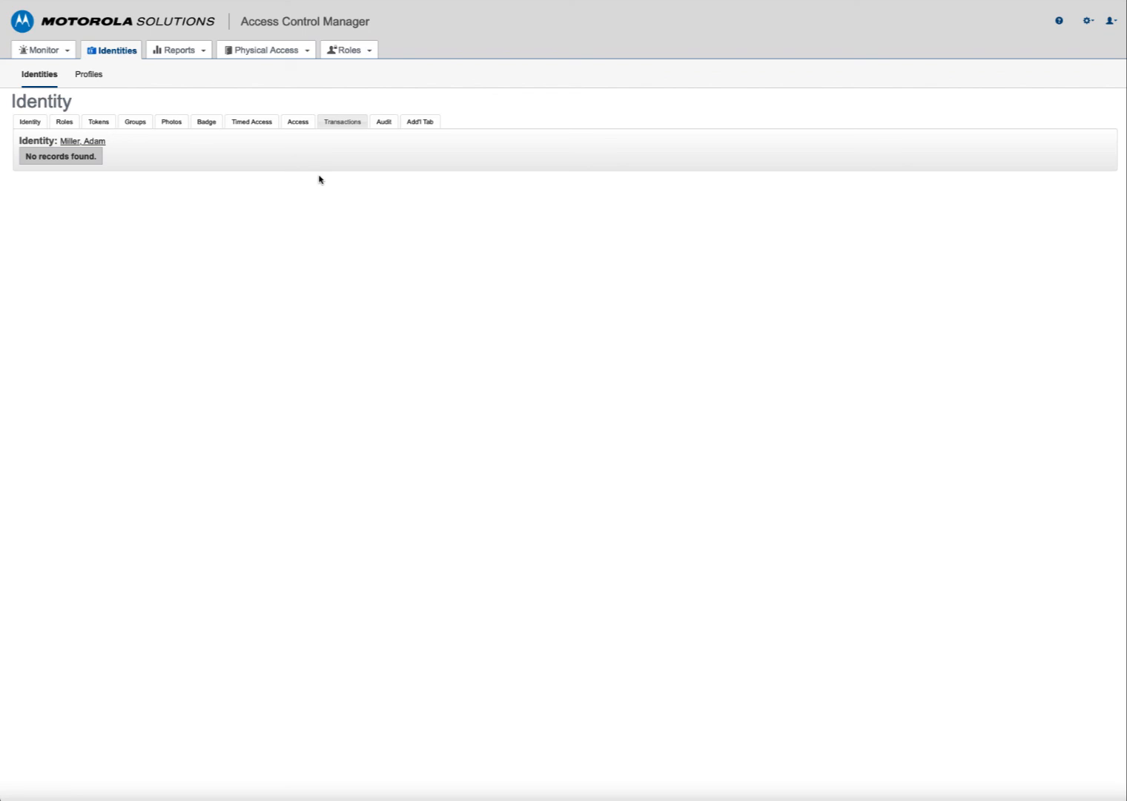
# - Review the audit entry showing who changed the Role, the prior role and roles added, then view Add'l fields
pyautogui.click(390, 126)
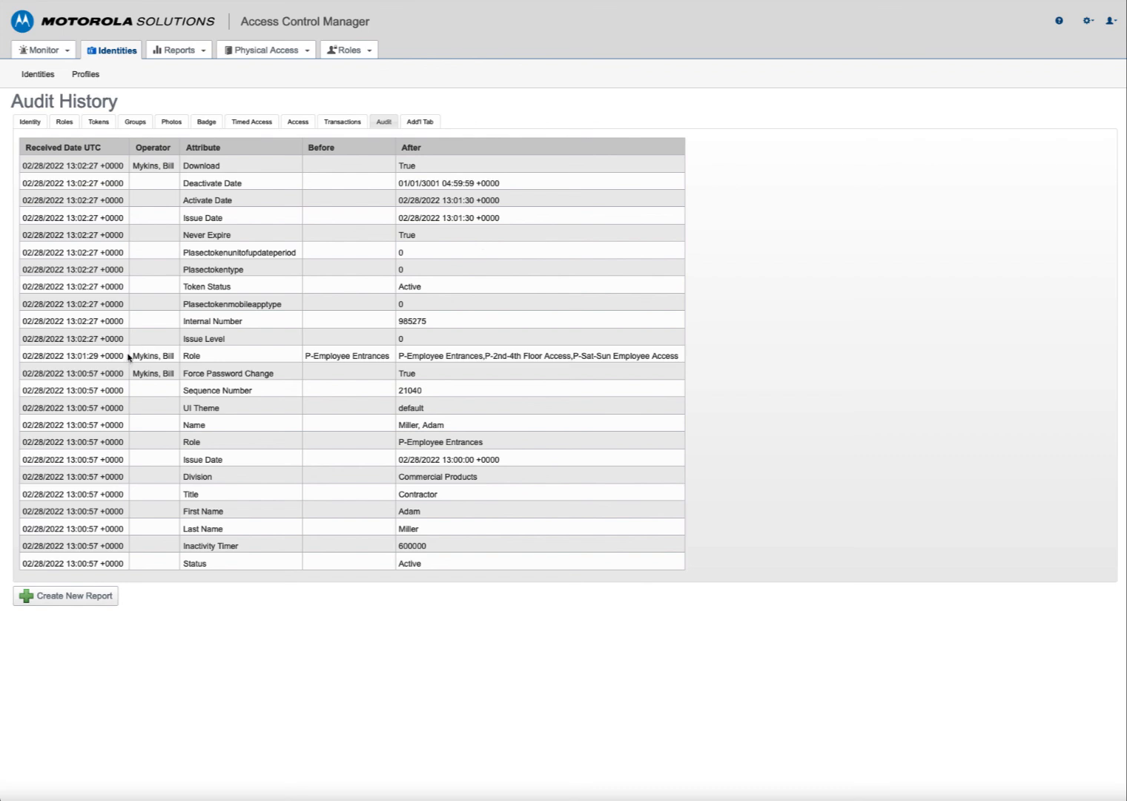
pyautogui.moveTo(132, 355); pyautogui.dragTo(175, 354)
pyautogui.moveTo(183, 355); pyautogui.dragTo(201, 355)
pyautogui.moveTo(305, 355); pyautogui.dragTo(389, 356)
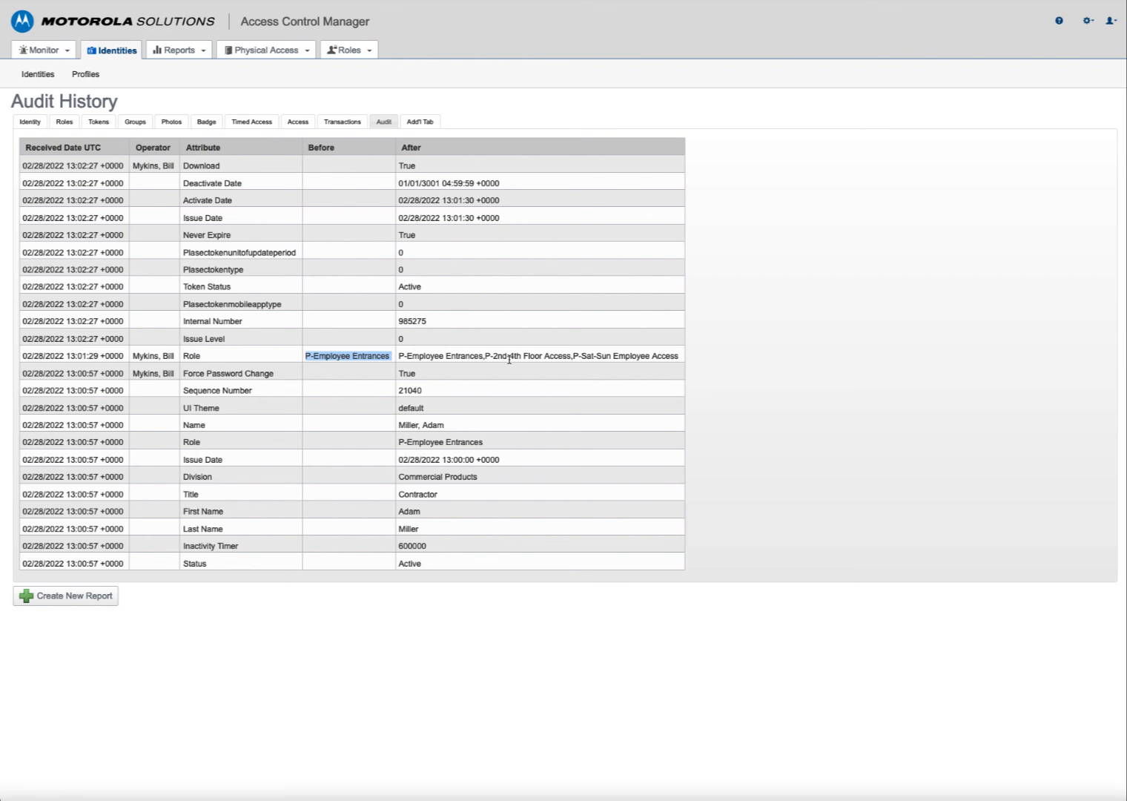
pyautogui.moveTo(485, 356); pyautogui.dragTo(686, 360)
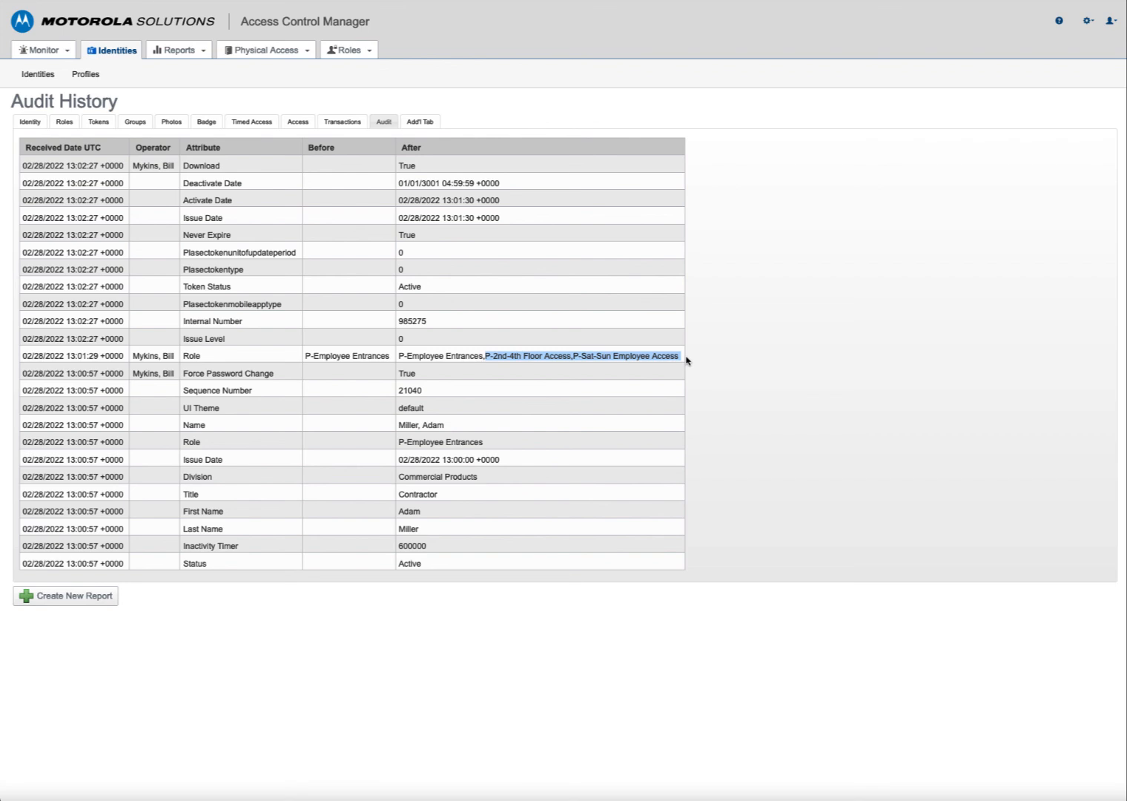
pyautogui.click(419, 122)
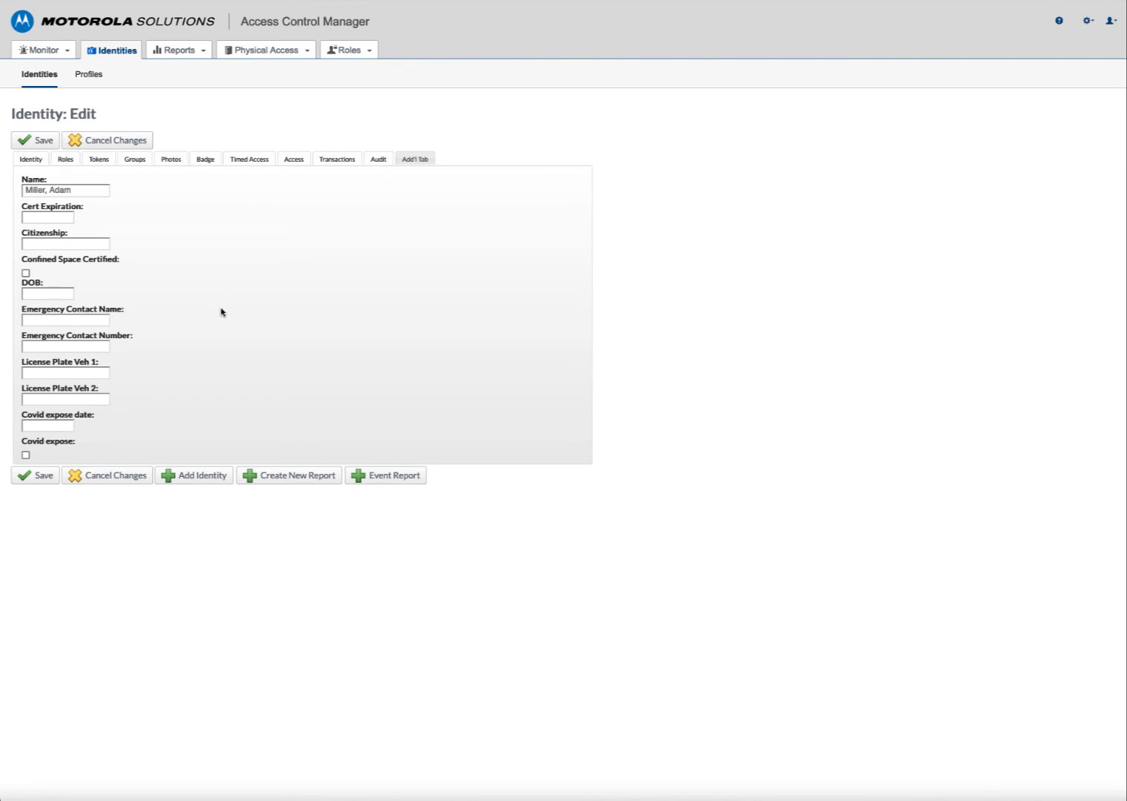
# - Back on Identity Search, list identities with last names starting with S (13 records)
pyautogui.click(39, 74)
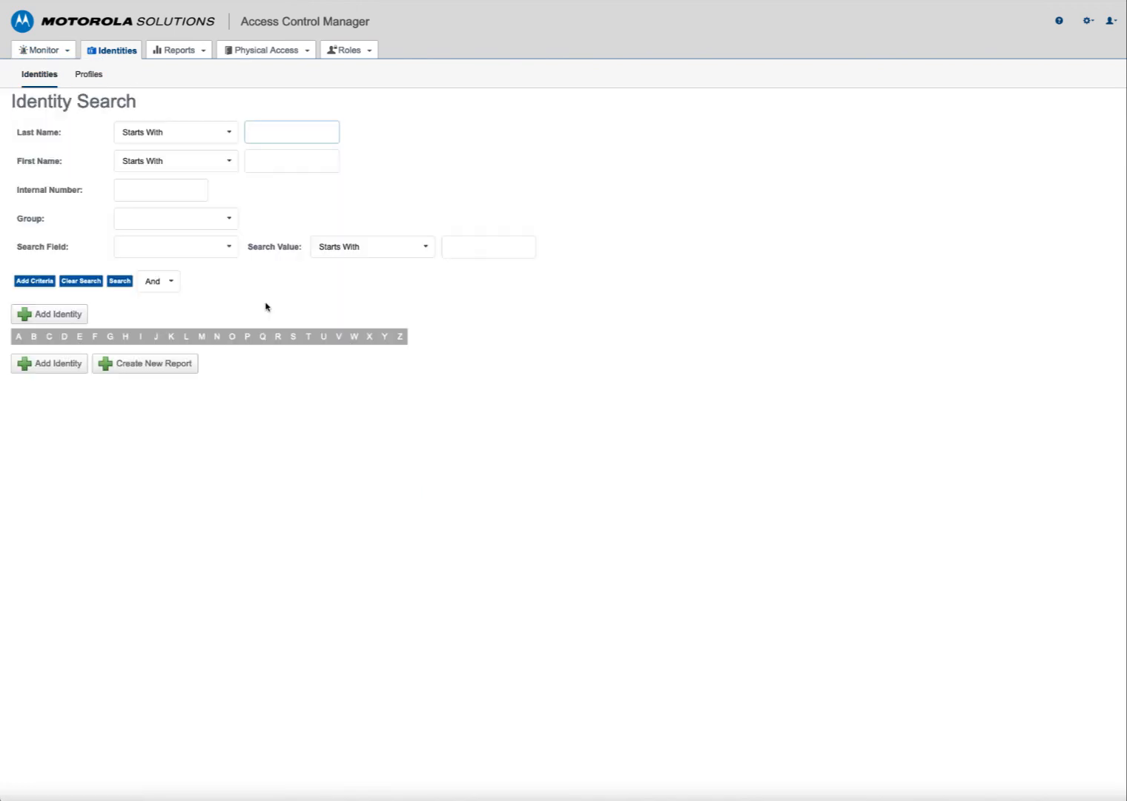
pyautogui.click(293, 337)
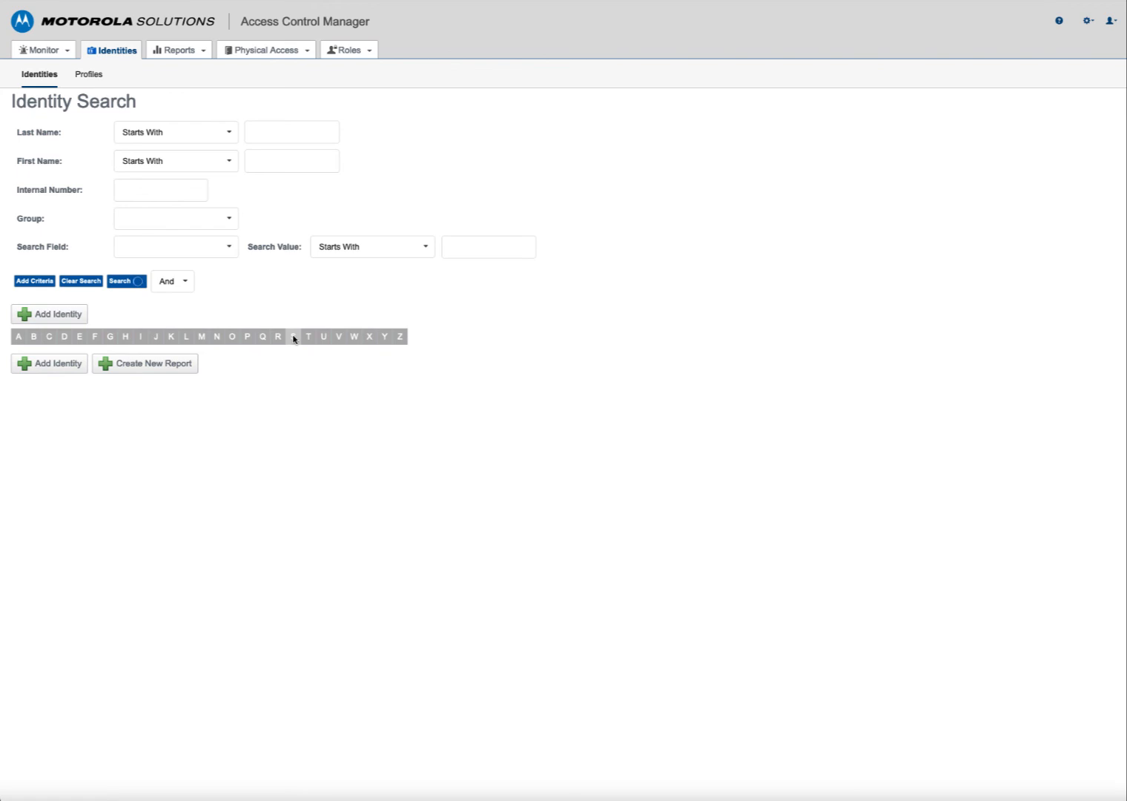
pyautogui.scroll(-1, 700, 458)
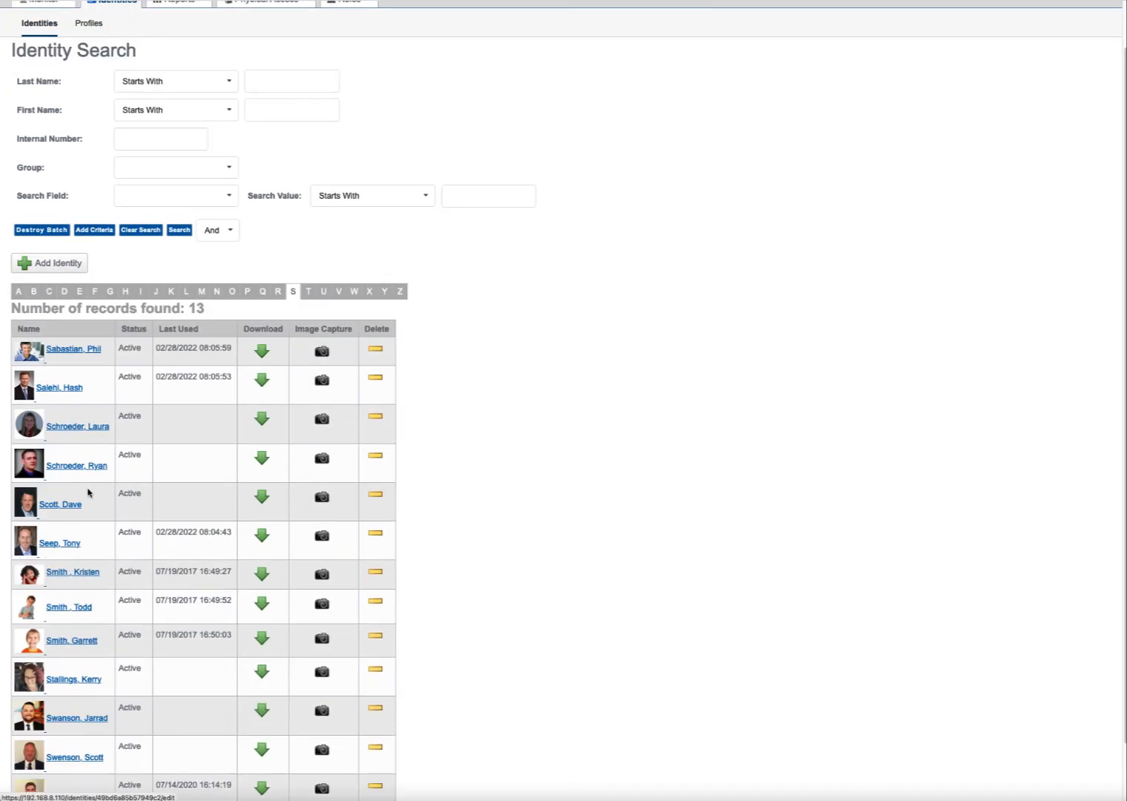
# - Open the sixth identity in the S results, set its Status to Inactive, and save
pyautogui.click(66, 547)
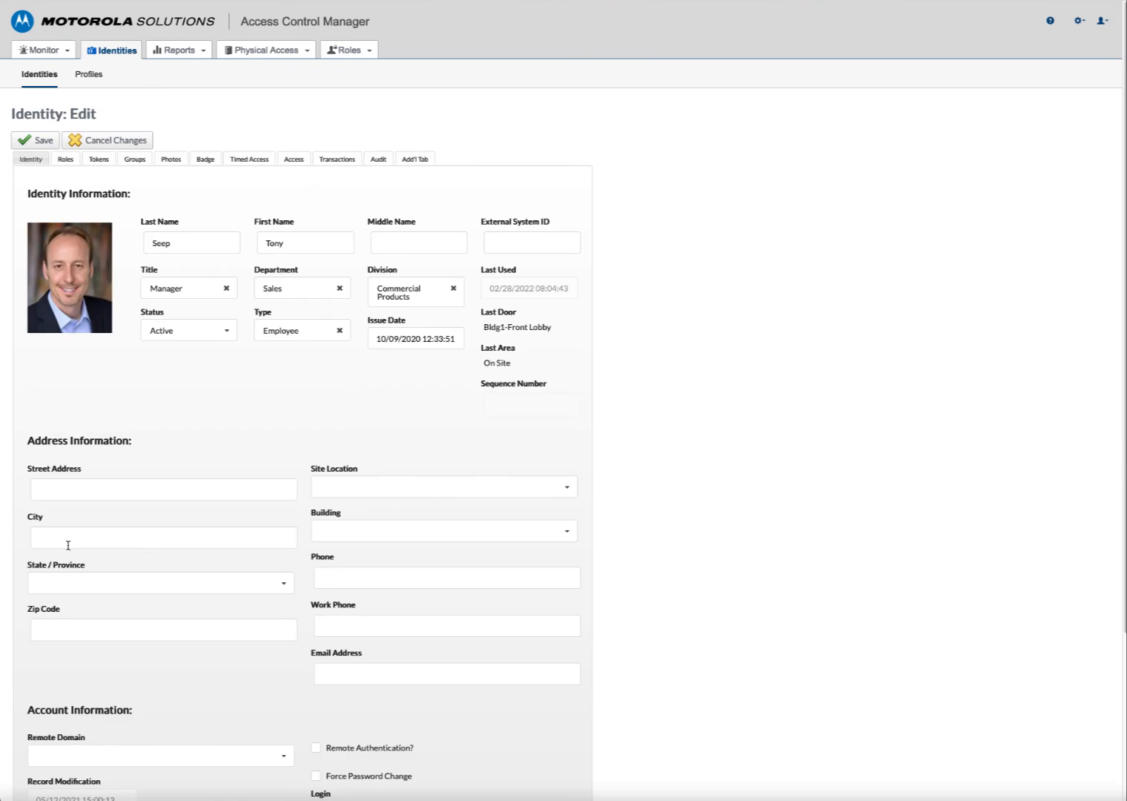
pyautogui.click(231, 333)
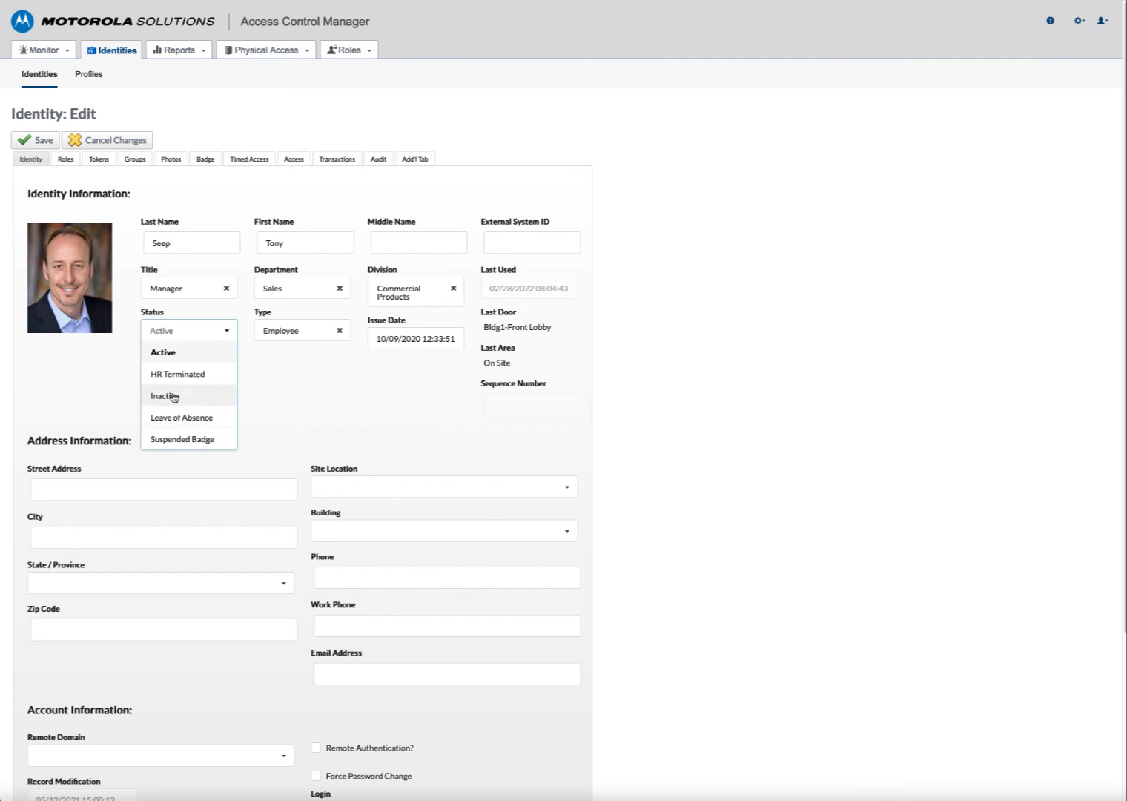
pyautogui.click(174, 396)
pyautogui.scroll(-3, 453, 518)
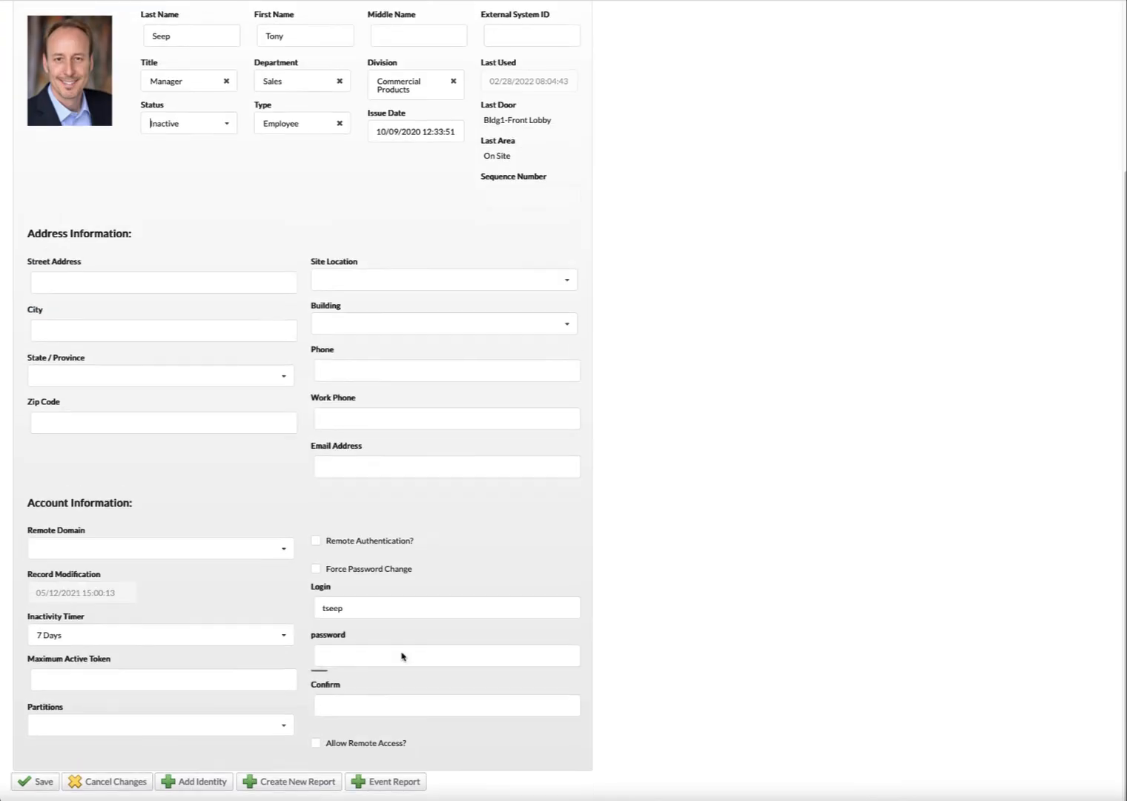
pyautogui.doubleClick(349, 608)
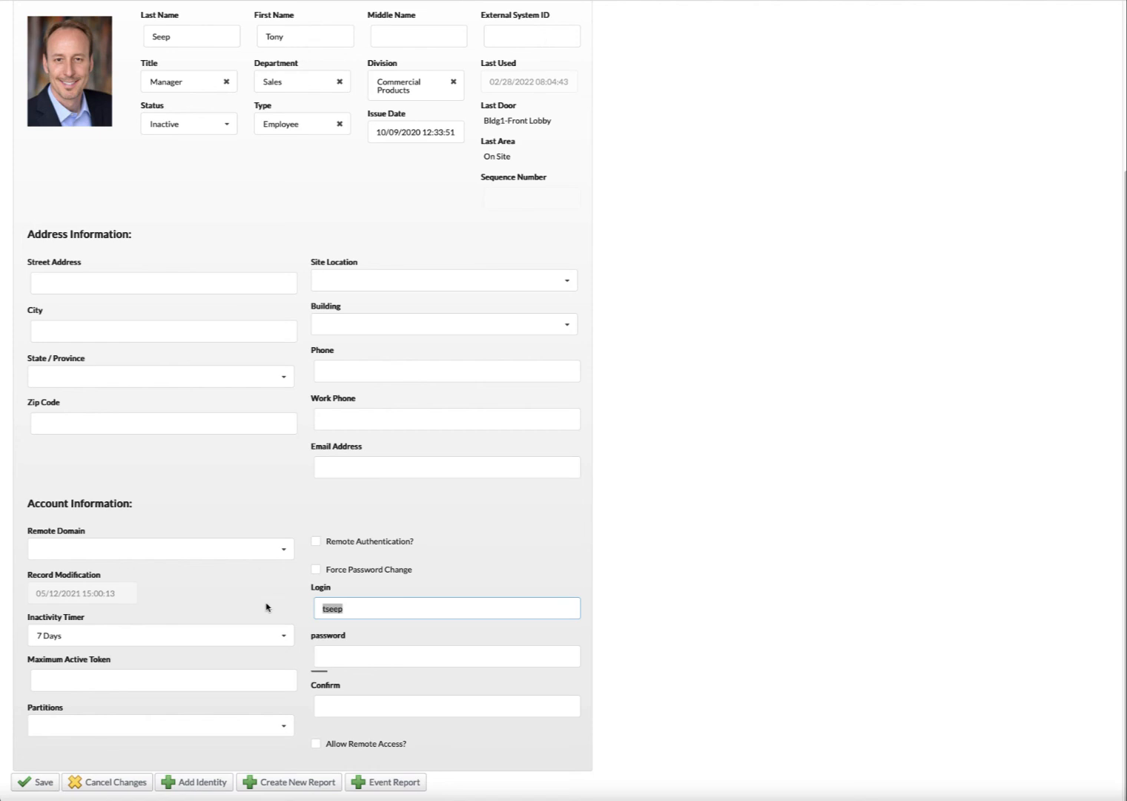
pyautogui.hscroll(-2, 269, 571)
pyautogui.scroll(1, 312, 552)
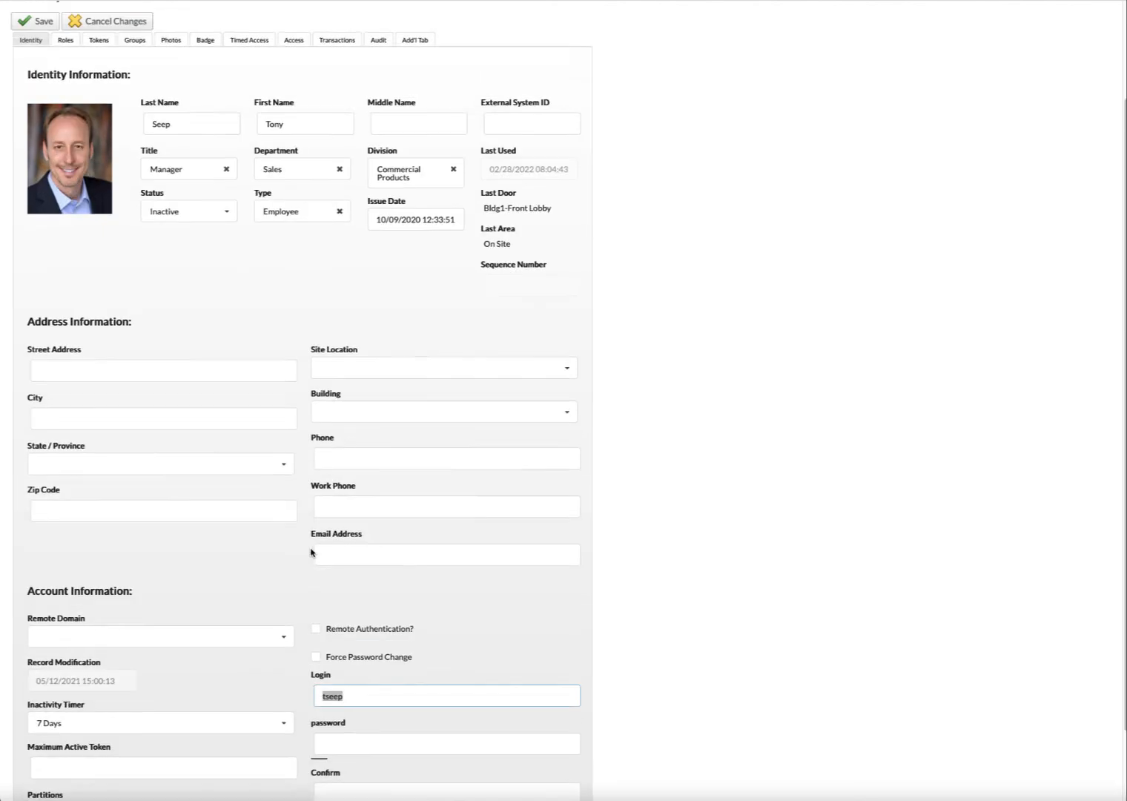
pyautogui.scroll(2, 311, 552)
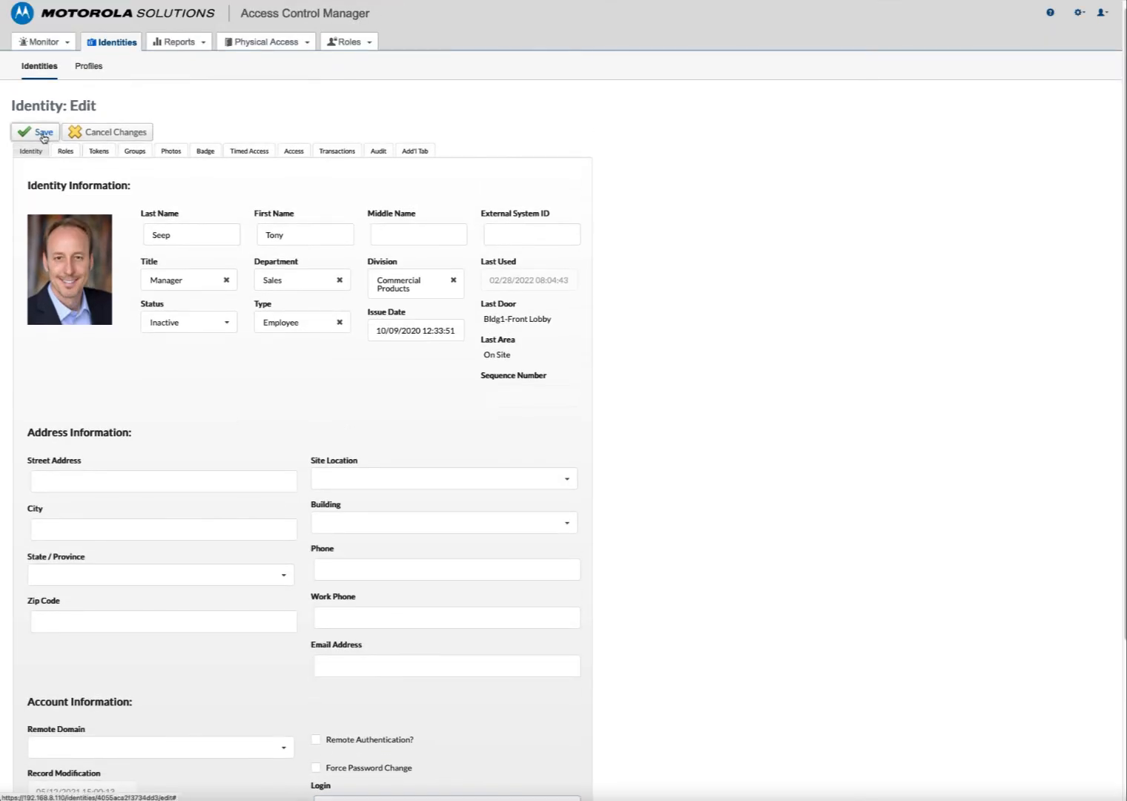
pyautogui.click(42, 134)
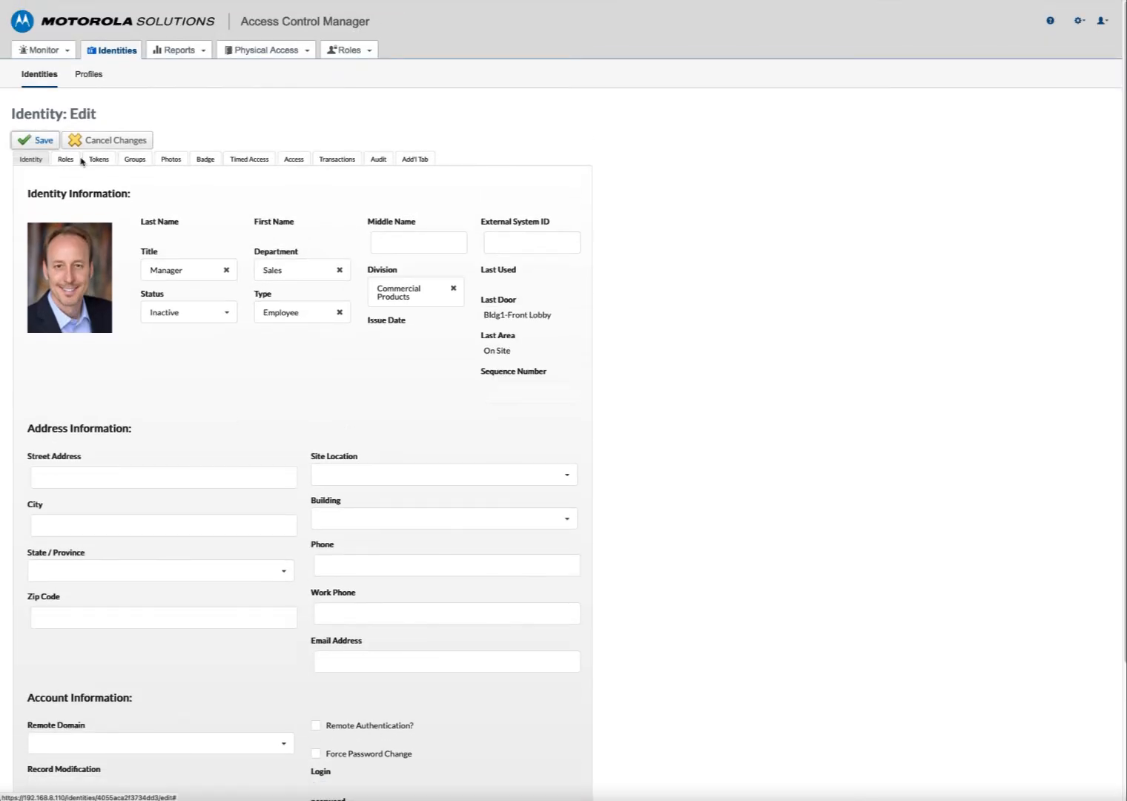
pyautogui.click(98, 161)
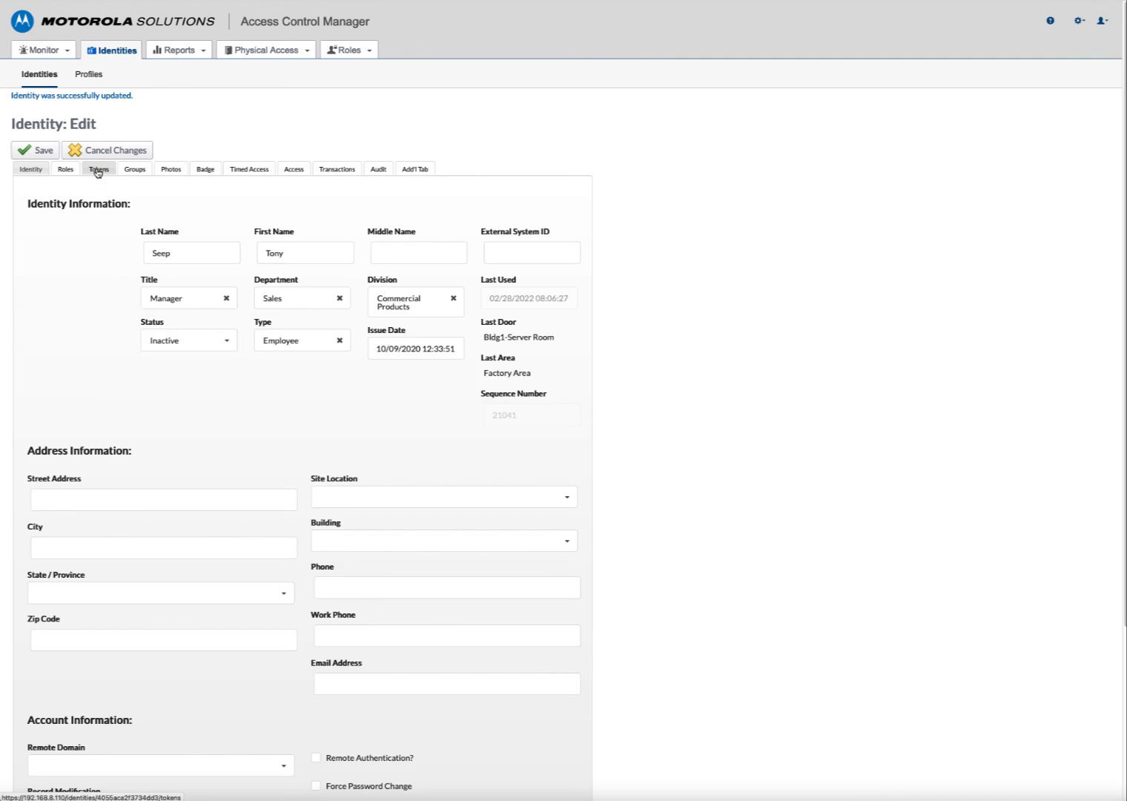
# - After checking the inactive tokens, remove A-Admin from the assigned roles and save, leaving P-All Access 24x7
pyautogui.click(98, 169)
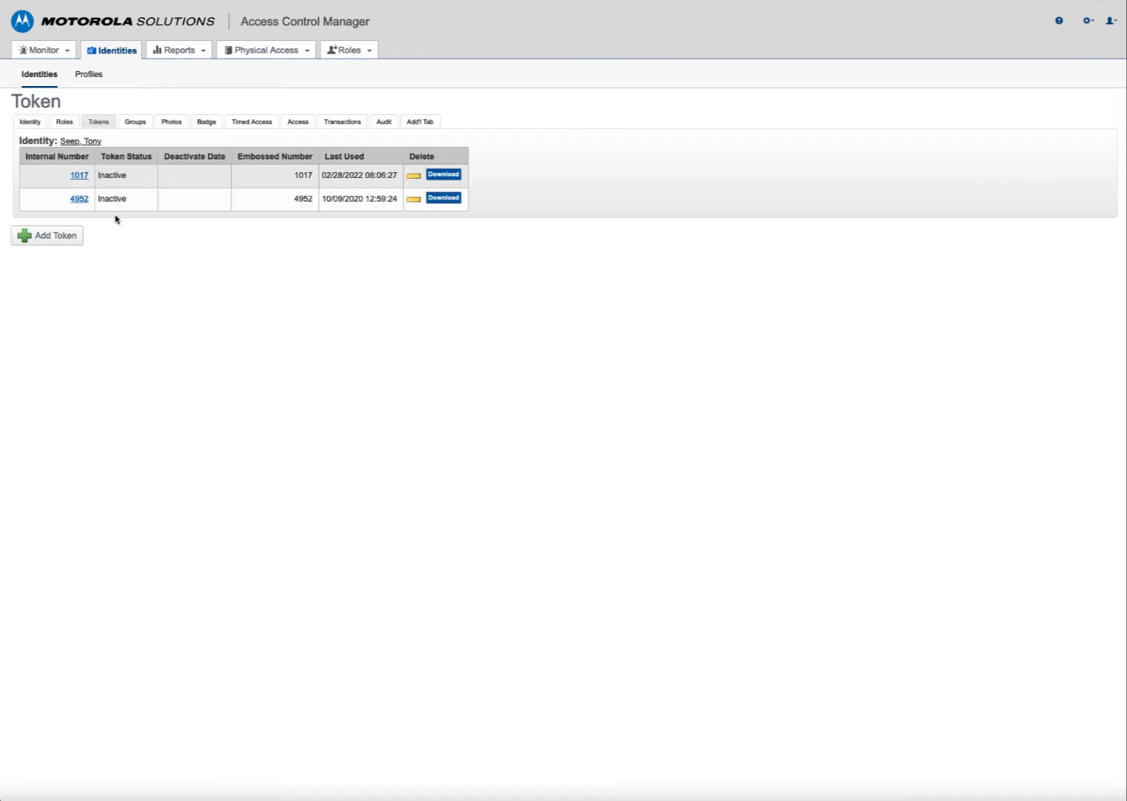
pyautogui.click(31, 123)
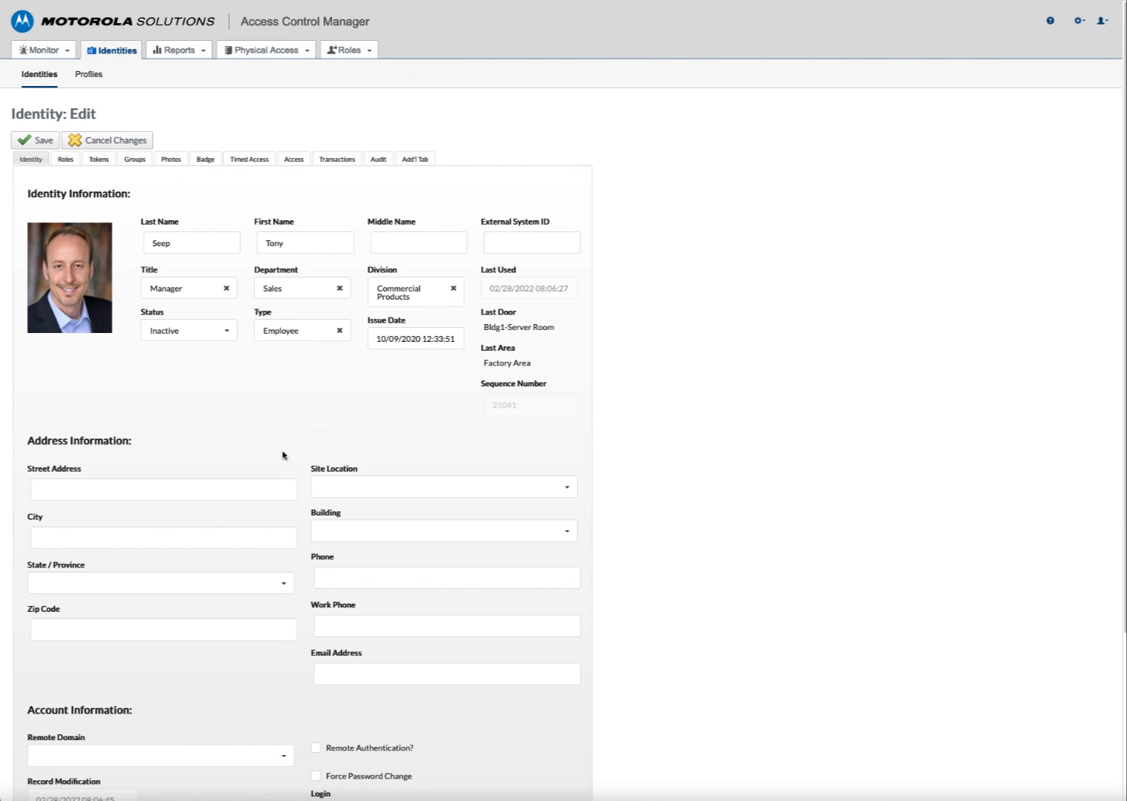
pyautogui.click(52, 162)
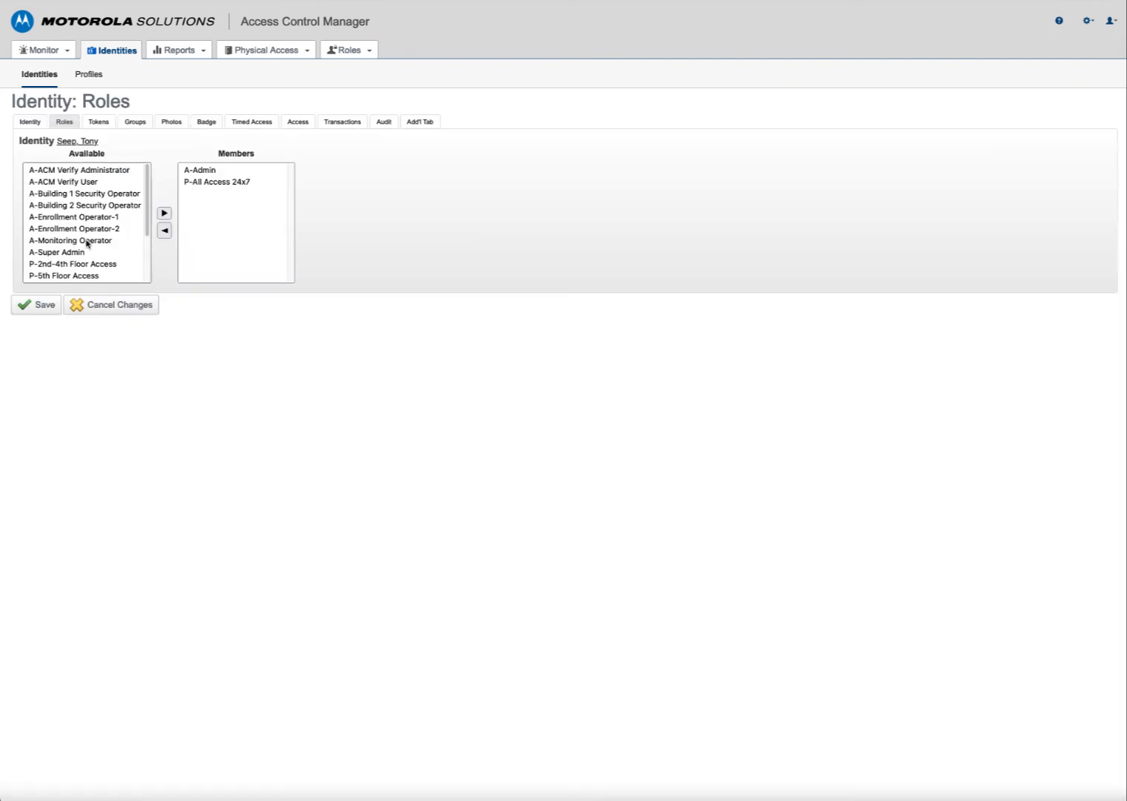
pyautogui.click(202, 170)
pyautogui.click(164, 231)
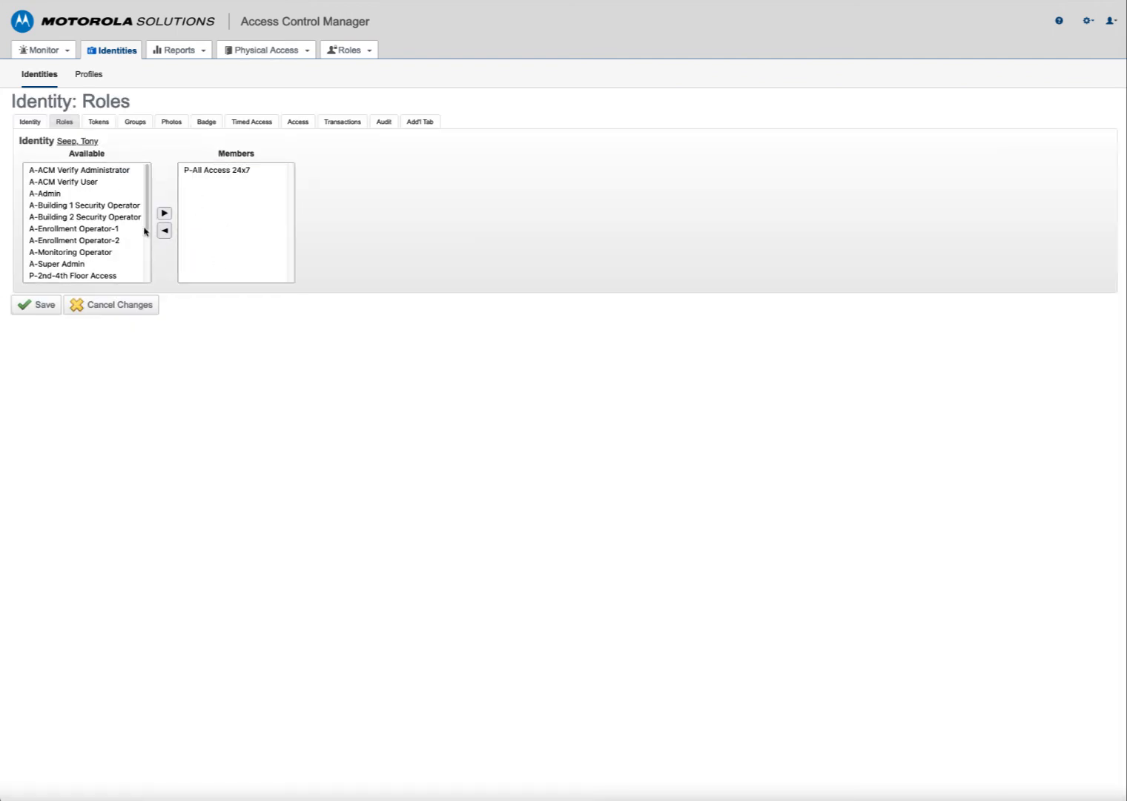
pyautogui.click(40, 308)
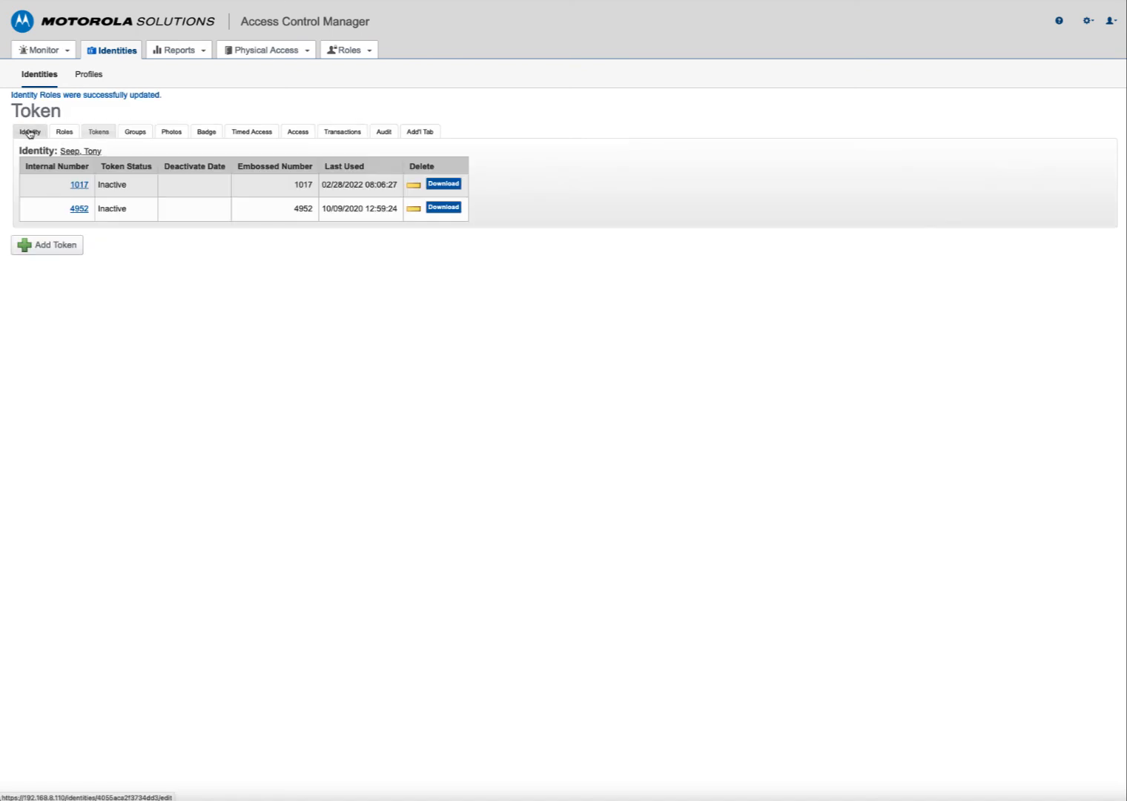
# - Set the identity's Status back to Active and save it
pyautogui.click(29, 132)
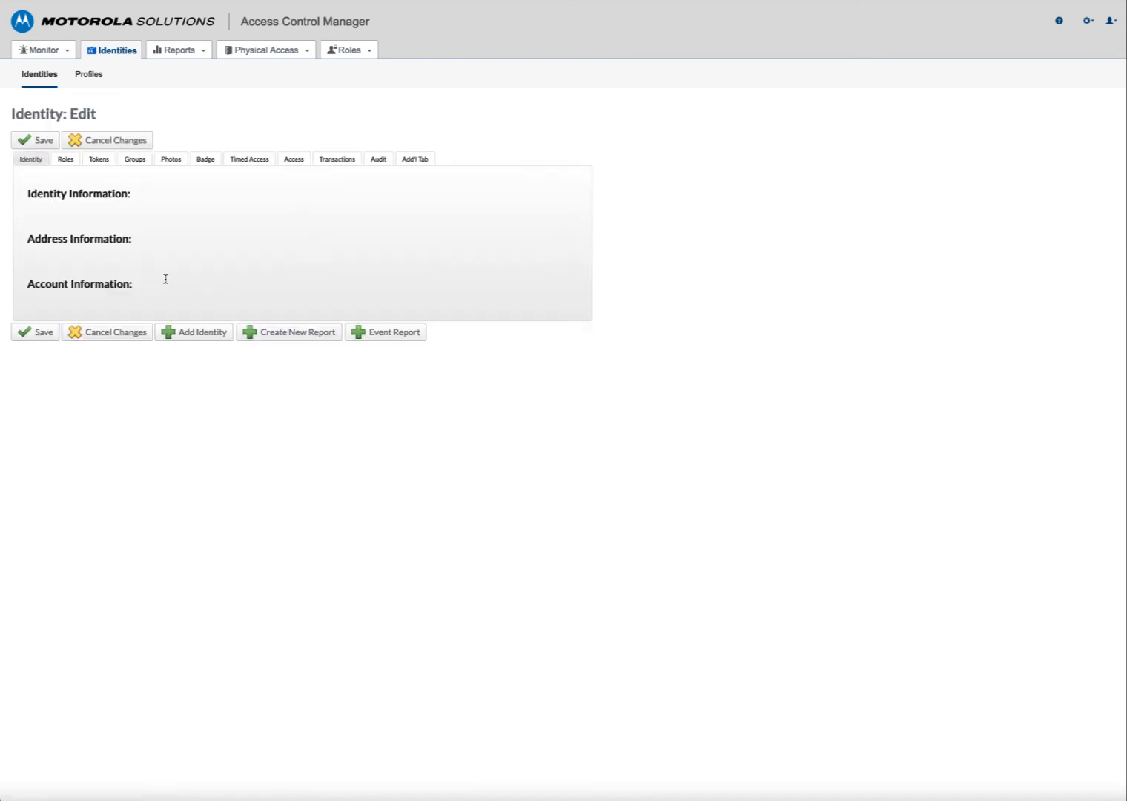
pyautogui.click(217, 334)
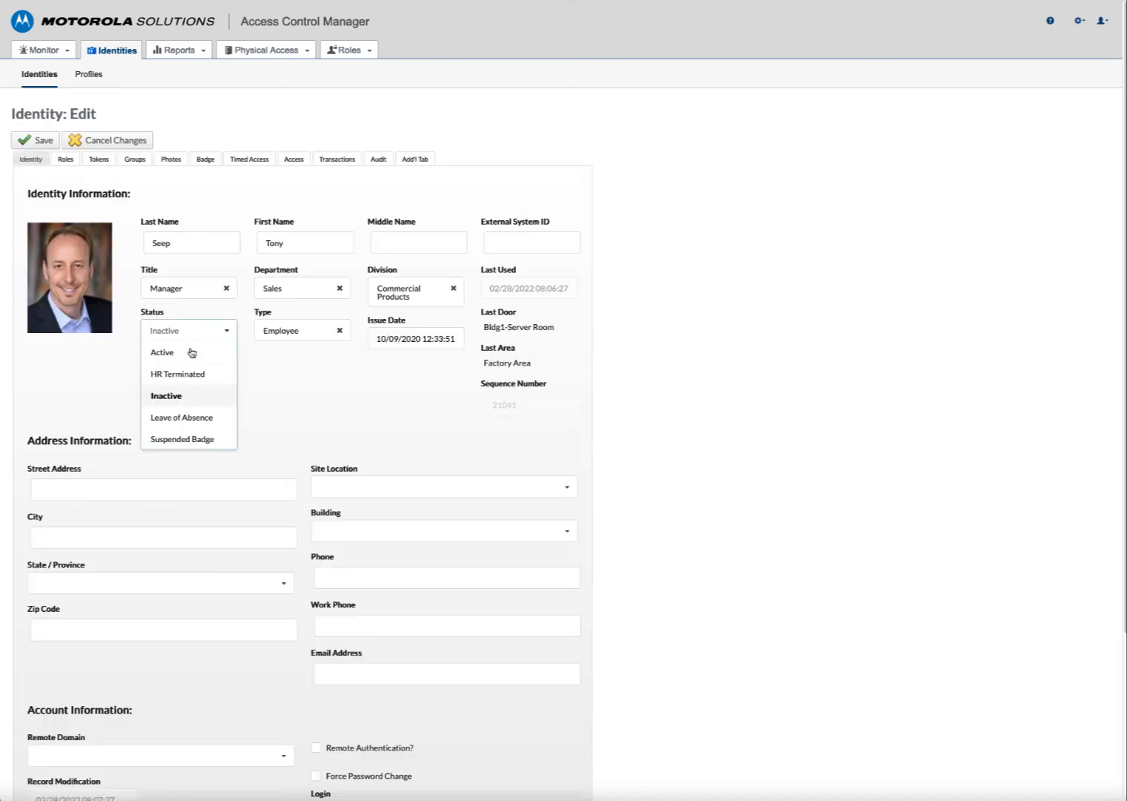
pyautogui.click(188, 354)
pyautogui.click(26, 142)
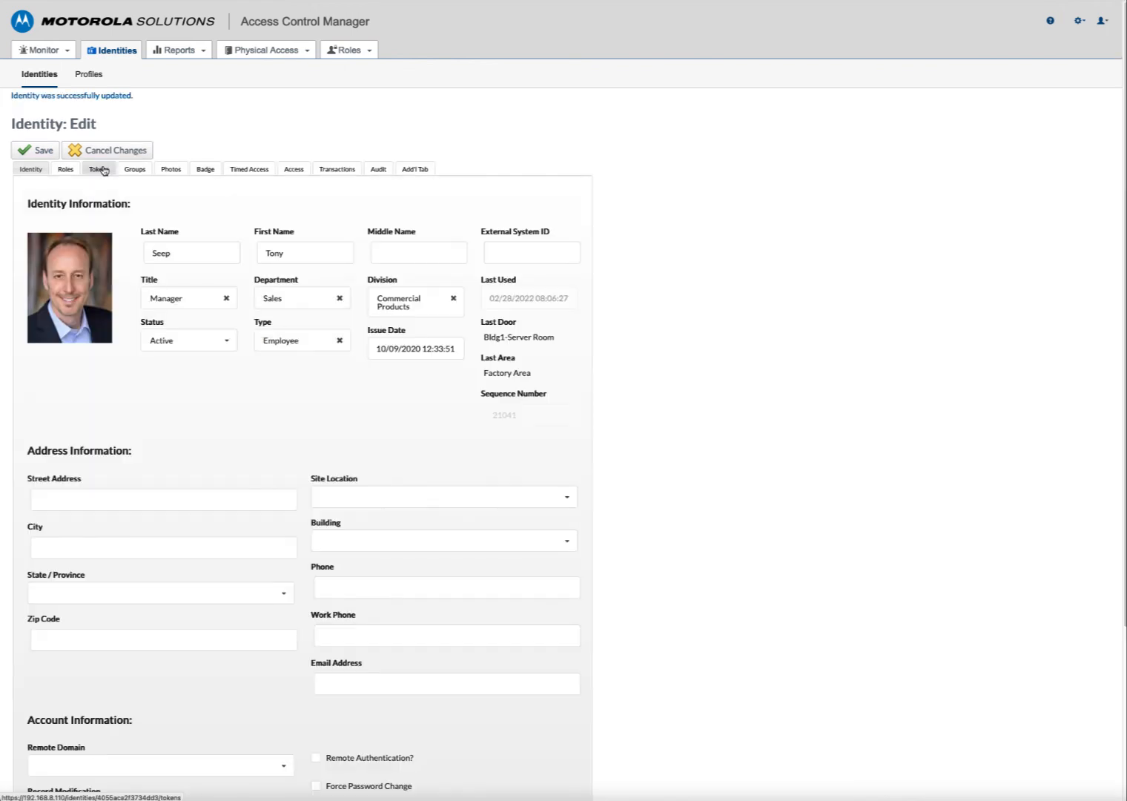
pyautogui.click(102, 170)
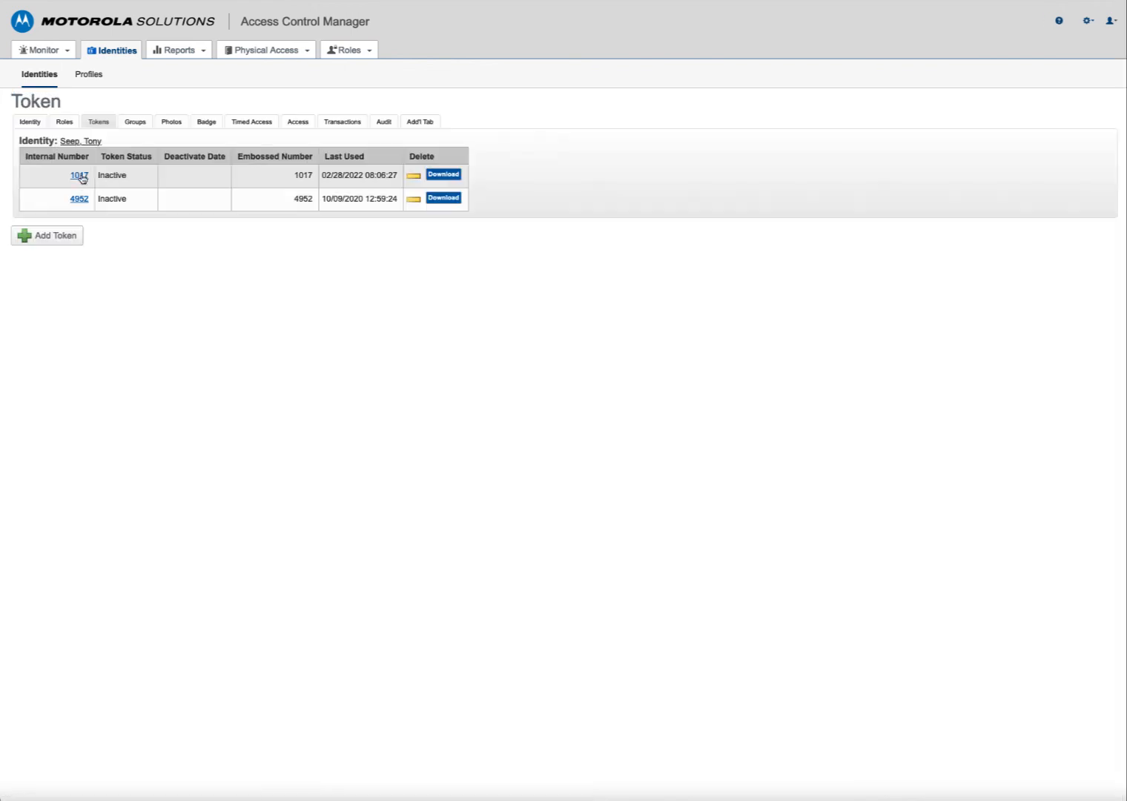
pyautogui.click(79, 175)
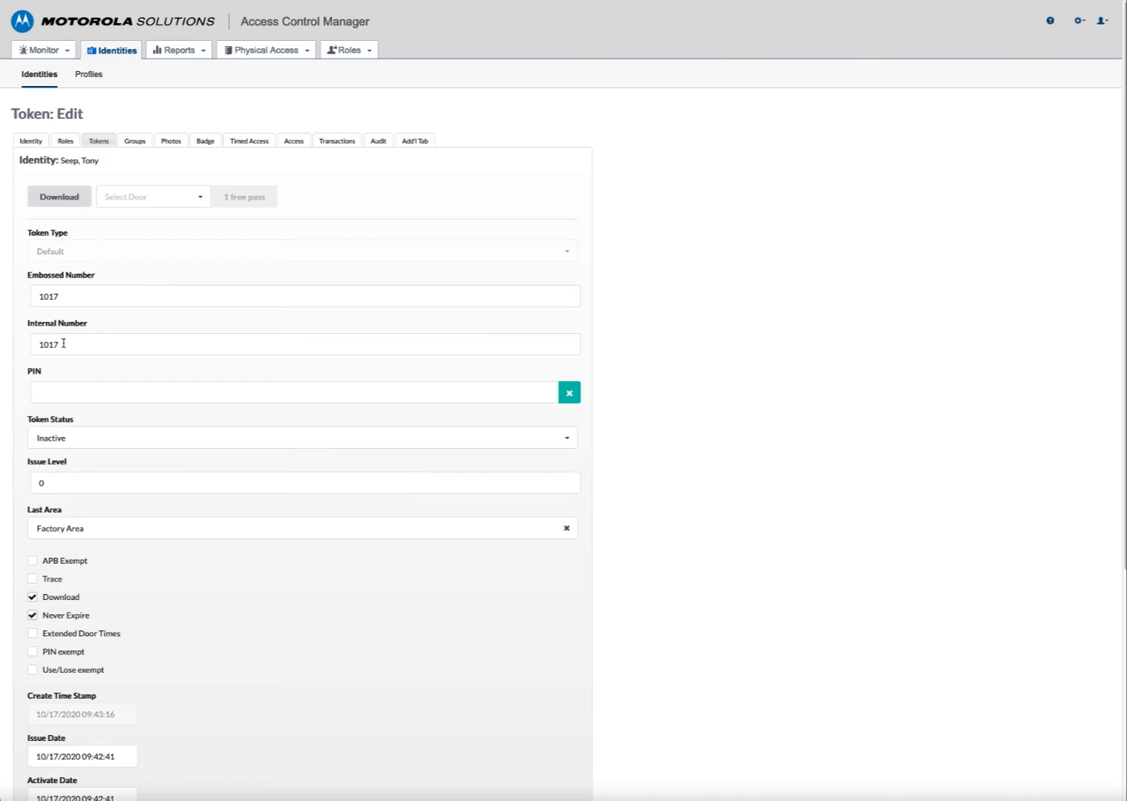
pyautogui.click(90, 433)
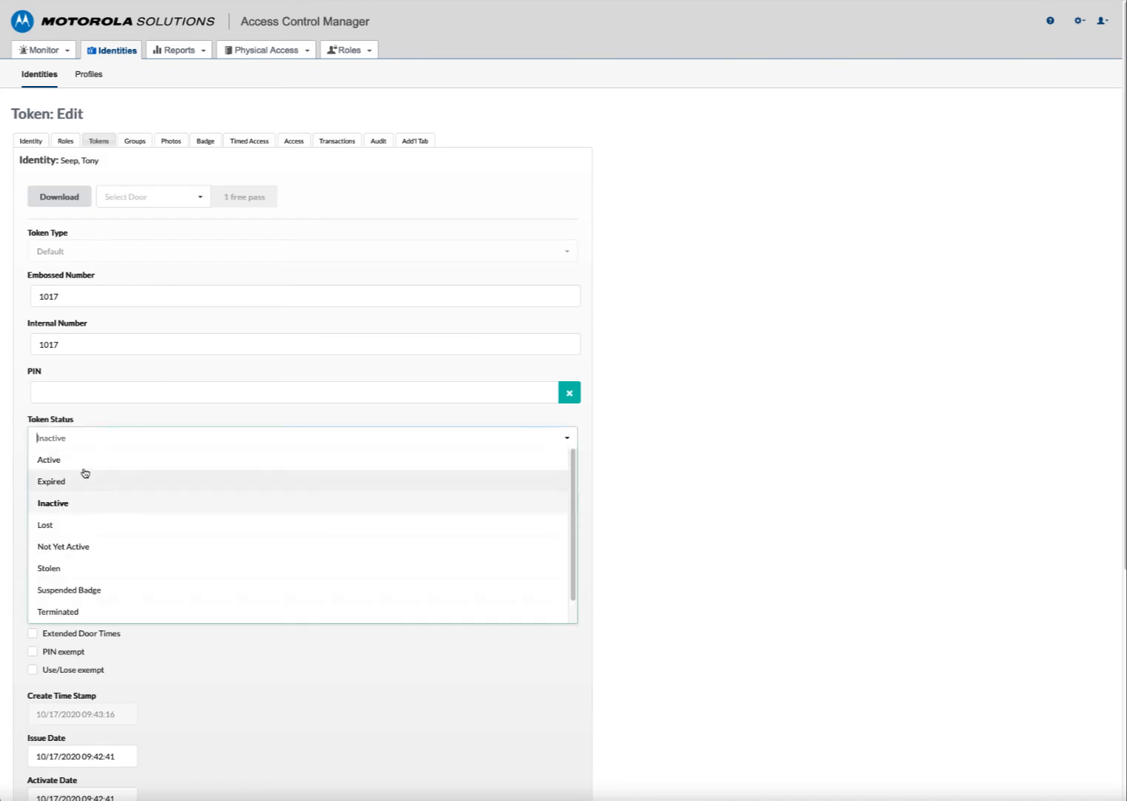
pyautogui.click(81, 460)
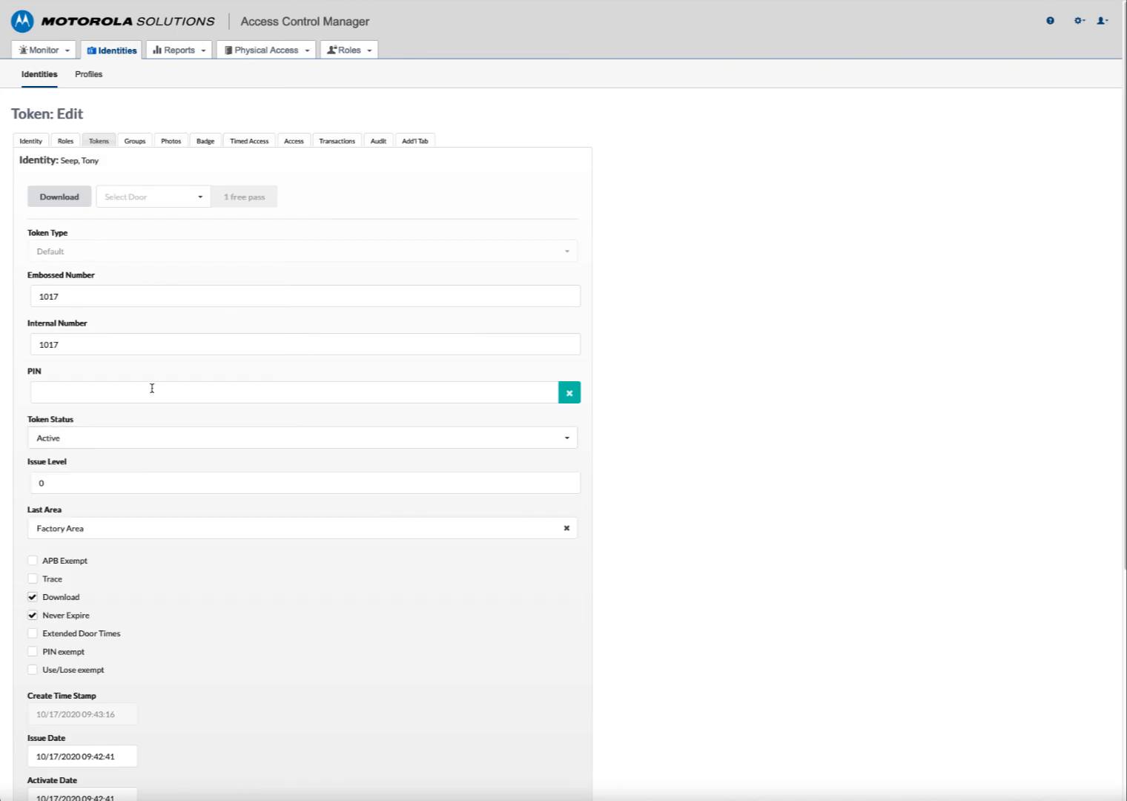
pyautogui.scroll(-4, 151, 387)
pyautogui.click(44, 782)
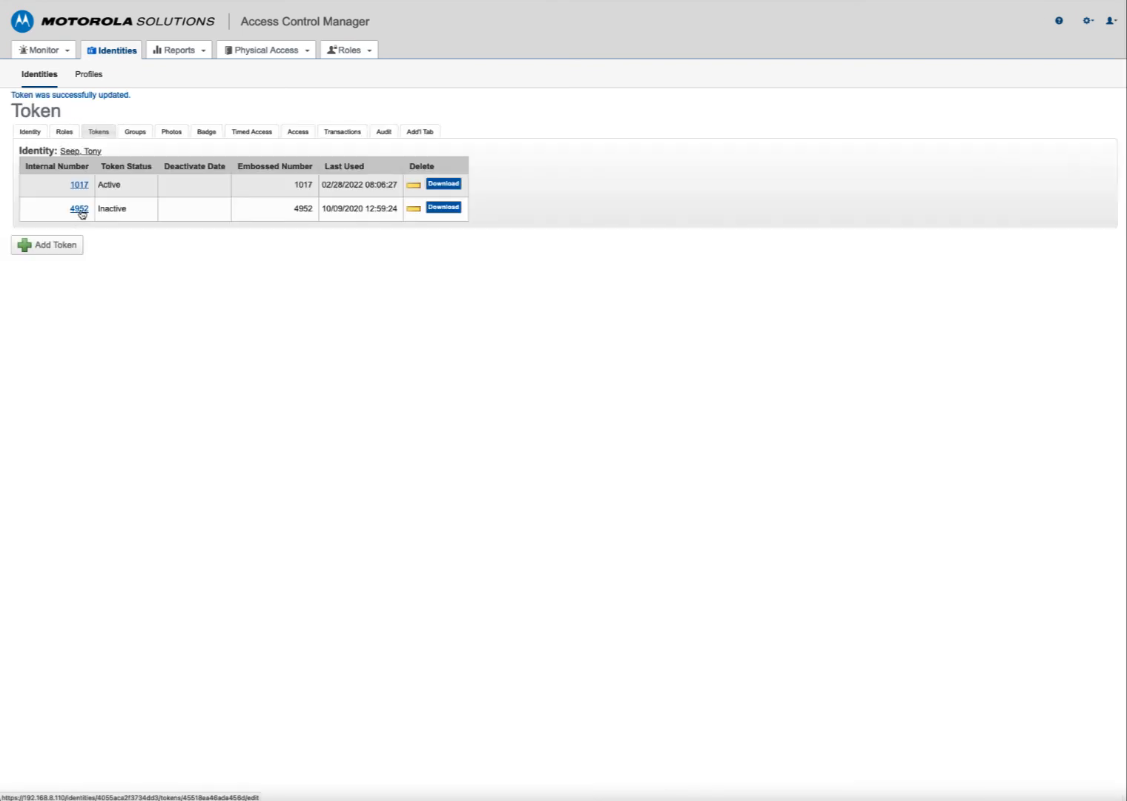
pyautogui.click(79, 210)
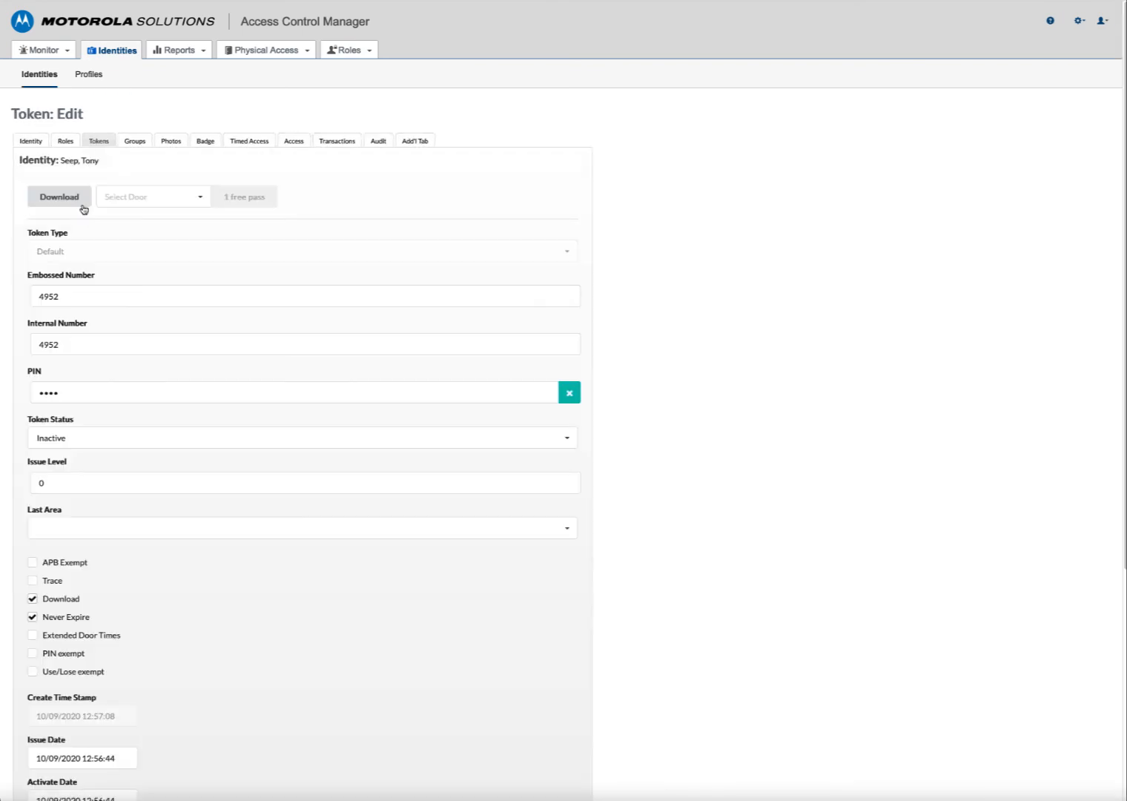
pyautogui.click(61, 438)
pyautogui.click(58, 459)
pyautogui.scroll(-4, 131, 473)
pyautogui.click(44, 781)
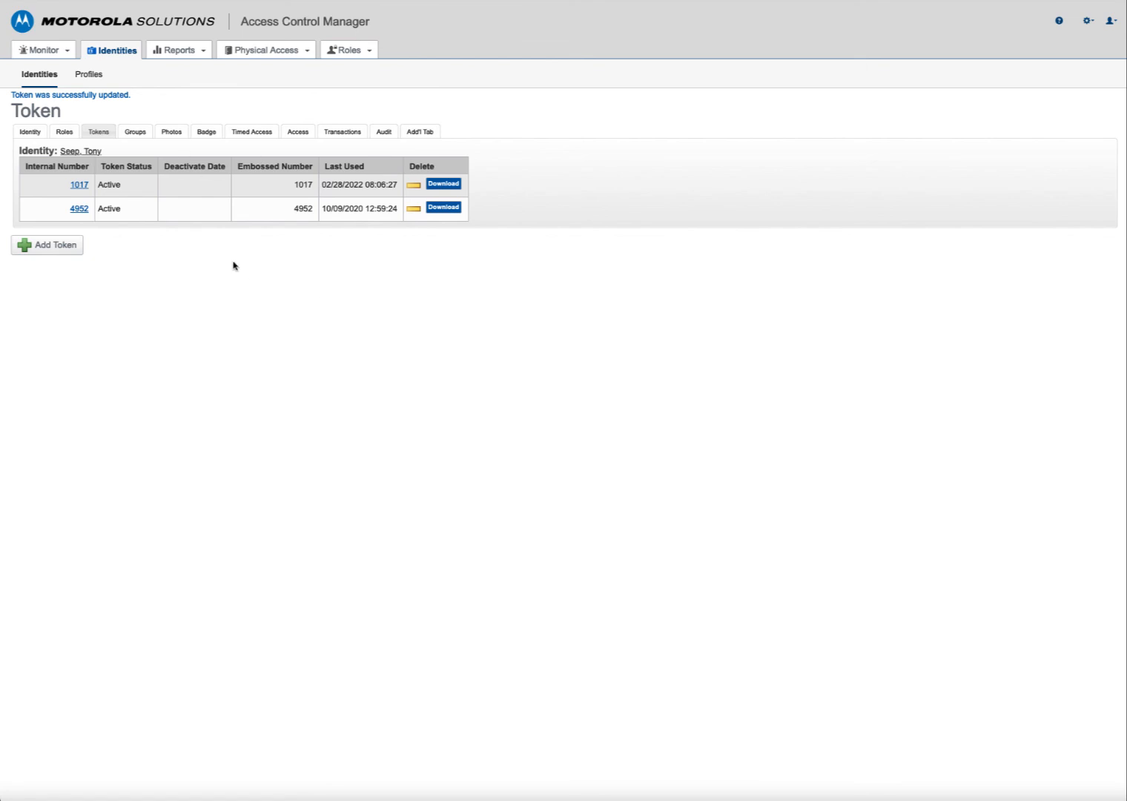
# - On the identity's main form, open the Department dropdown, currently set to Sales
pyautogui.click(31, 139)
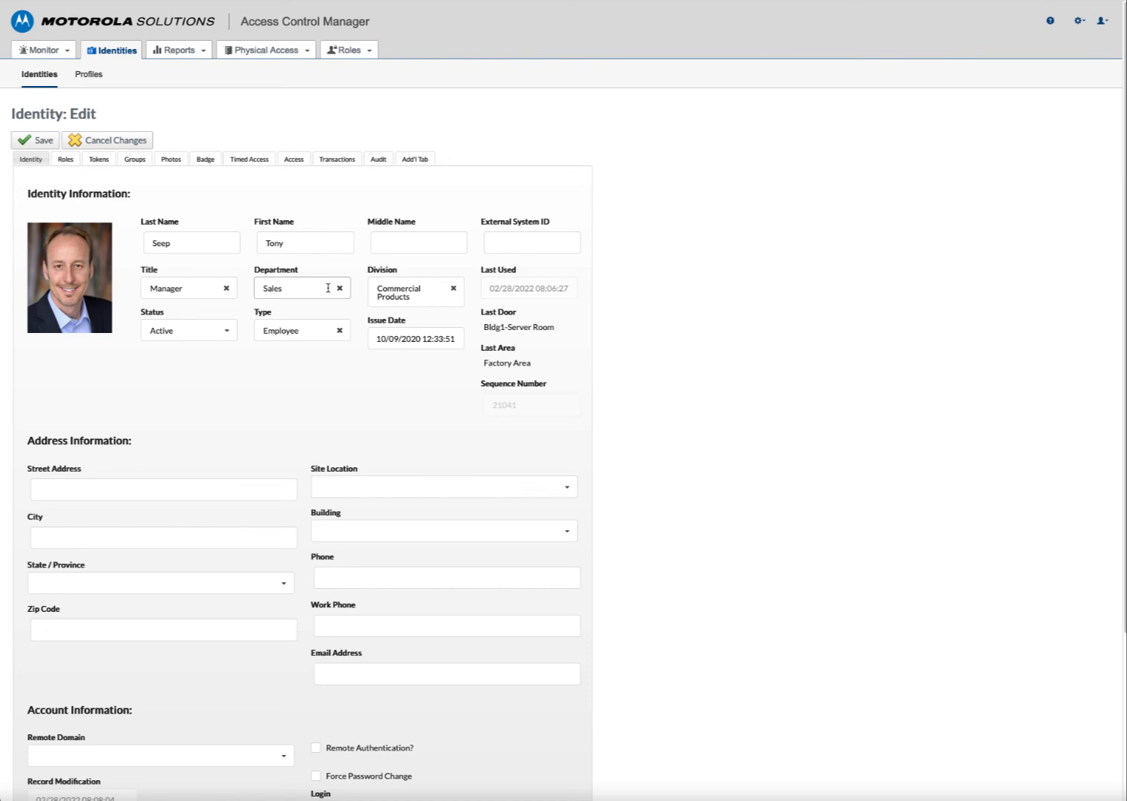
pyautogui.click(327, 288)
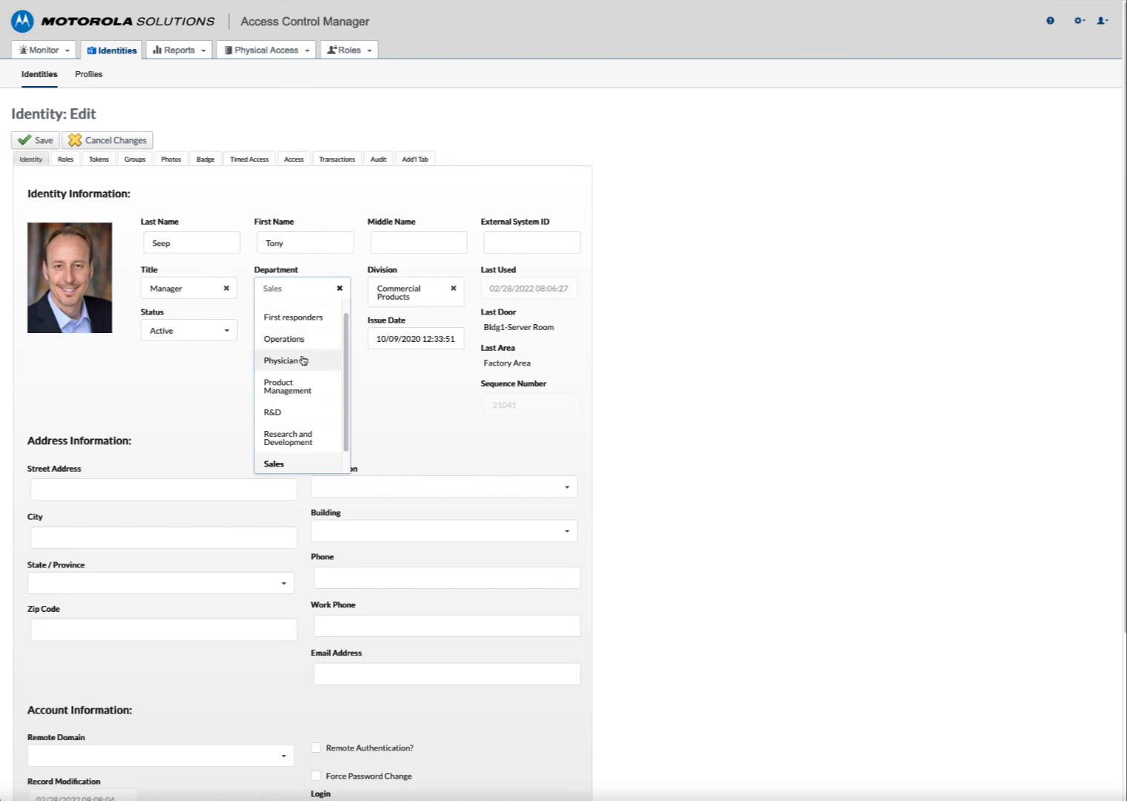